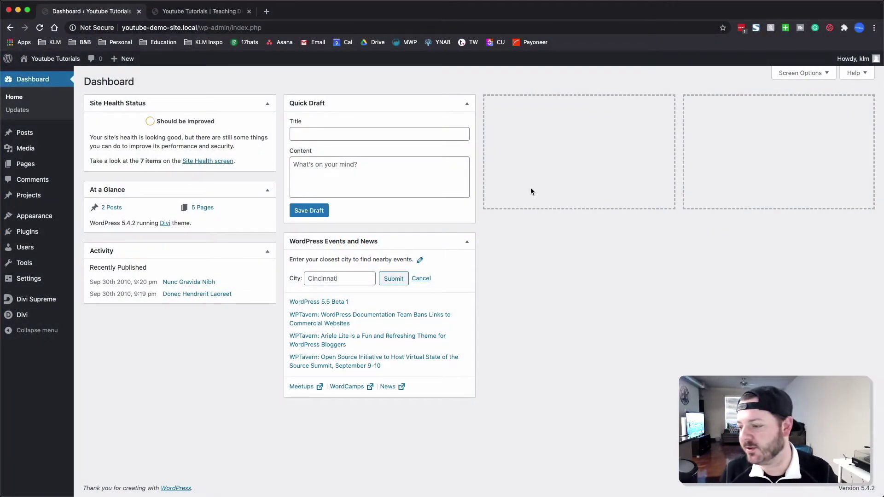
# Step: Open Appearance > Themes, view the active Divi theme's details, then close them
pyautogui.moveTo(863, 482); pyautogui.dragTo(871, 492)
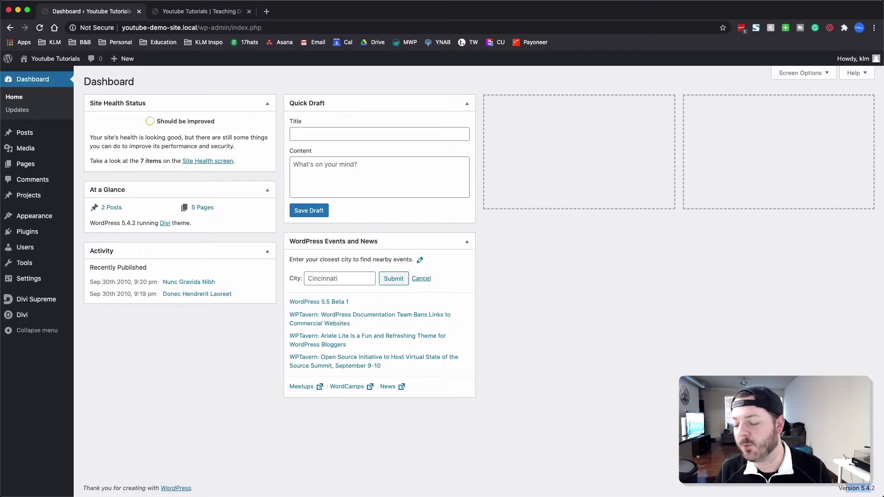
pyautogui.click(225, 227)
pyautogui.moveTo(46, 222)
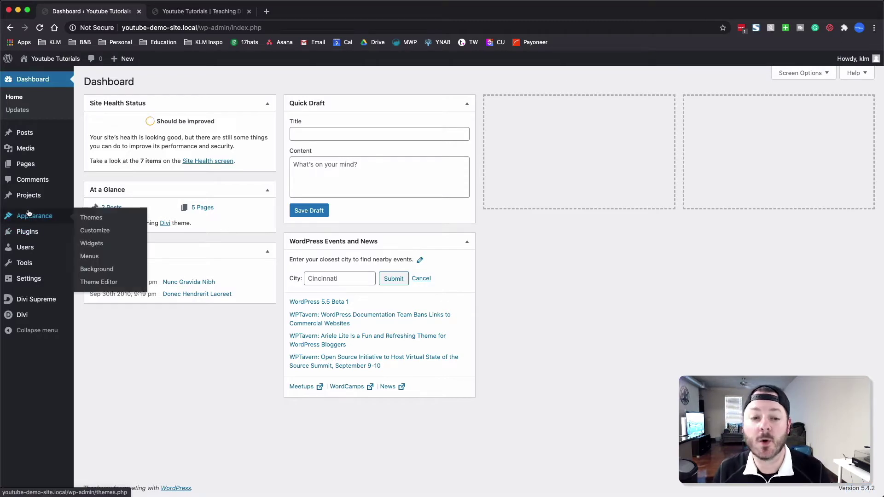
pyautogui.click(97, 220)
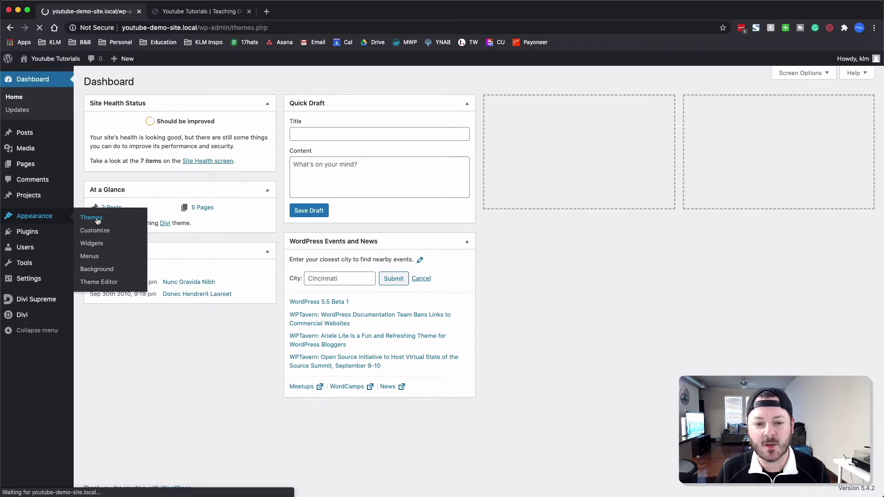
pyautogui.click(126, 165)
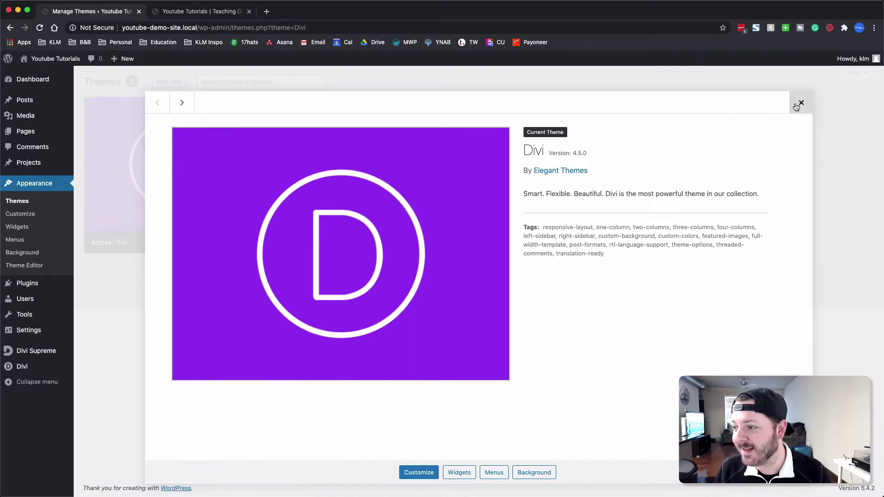
pyautogui.click(800, 103)
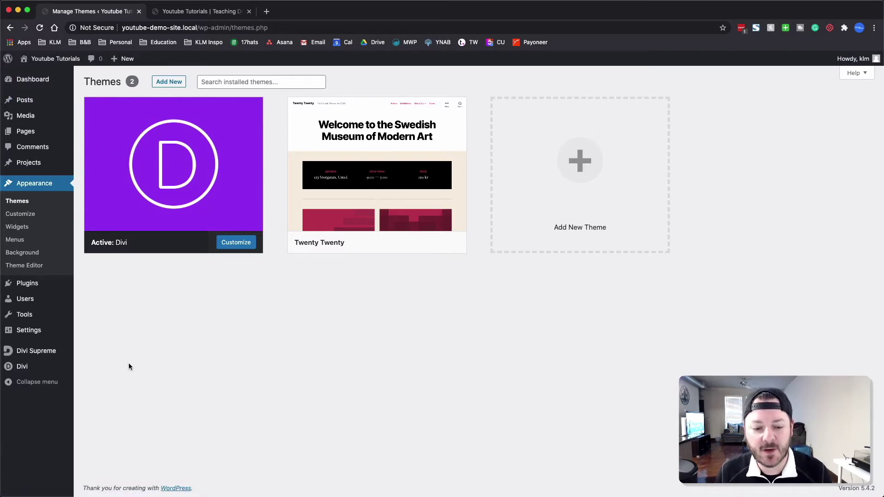
pyautogui.moveTo(40, 285)
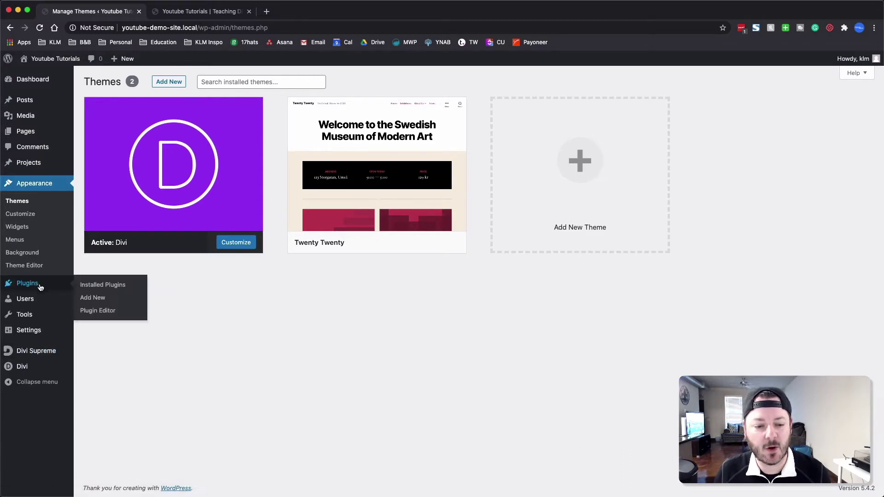
# Step: Open Installed Plugins, where Supreme Modules Lite is the only plugin
pyautogui.click(102, 285)
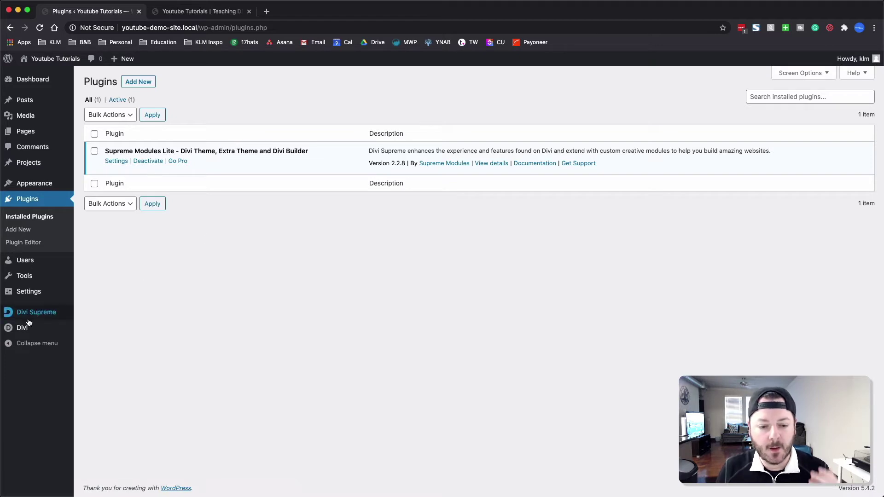
# Step: Open Divi > Theme Builder and edit the Default Website Template's Global Header
pyautogui.moveTo(29, 329)
pyautogui.click(93, 343)
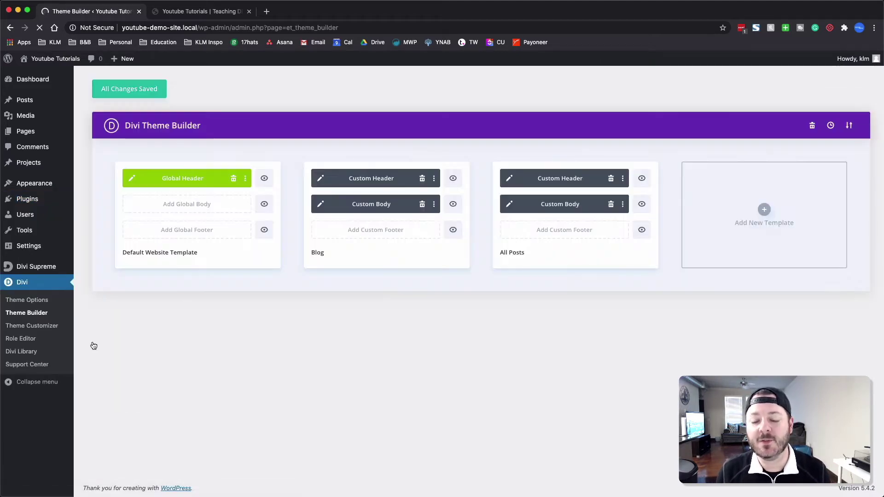
pyautogui.click(131, 178)
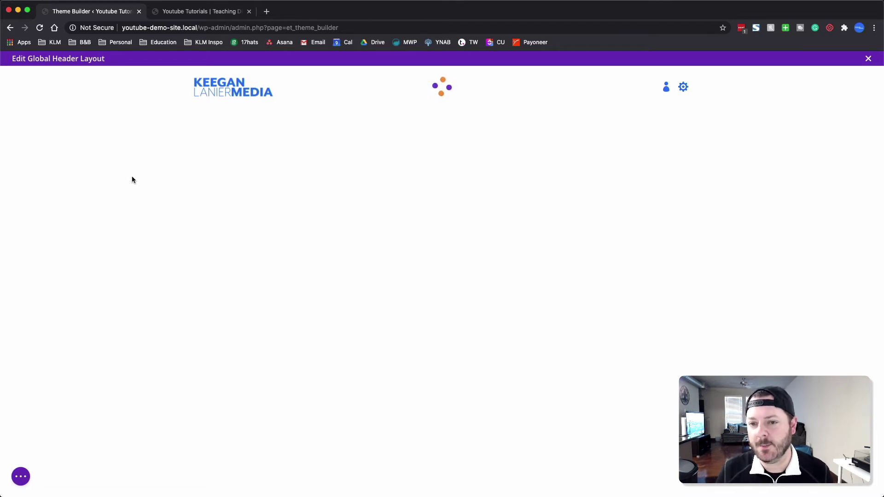
# Step: In wireframe view, delete the second Supreme Icon List module, then return to desktop preview
pyautogui.click(21, 477)
pyautogui.click(20, 373)
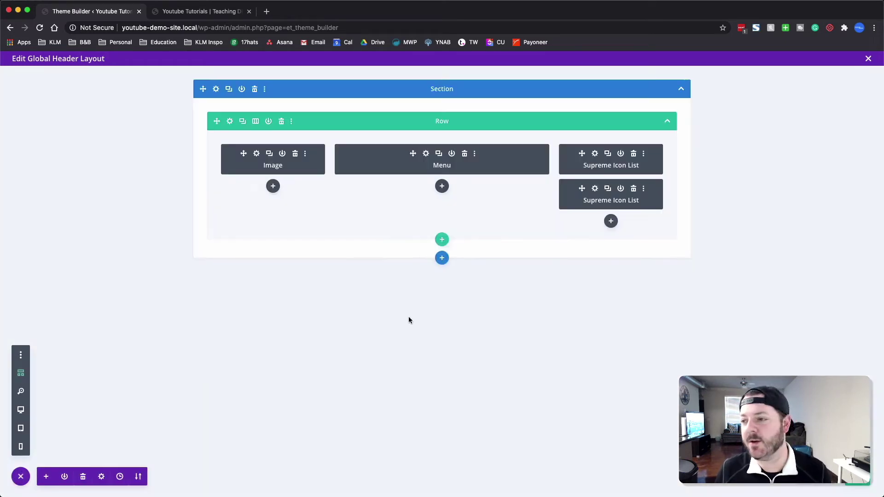
pyautogui.click(635, 189)
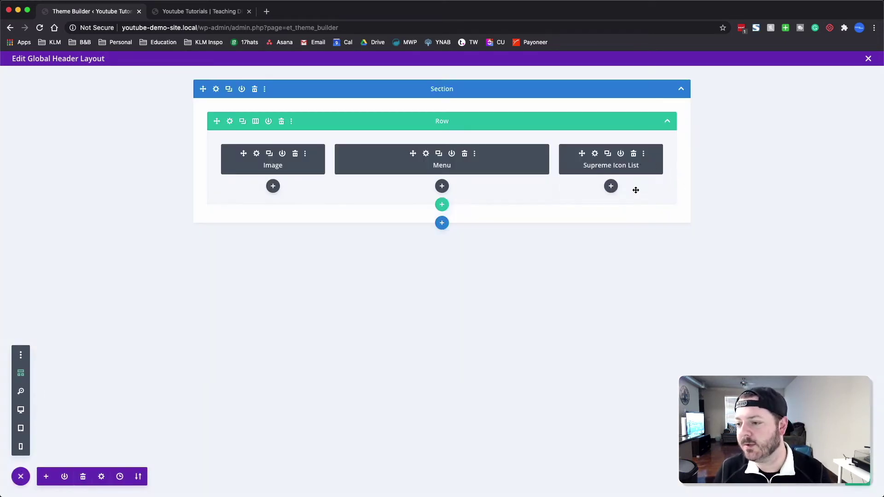
pyautogui.click(595, 155)
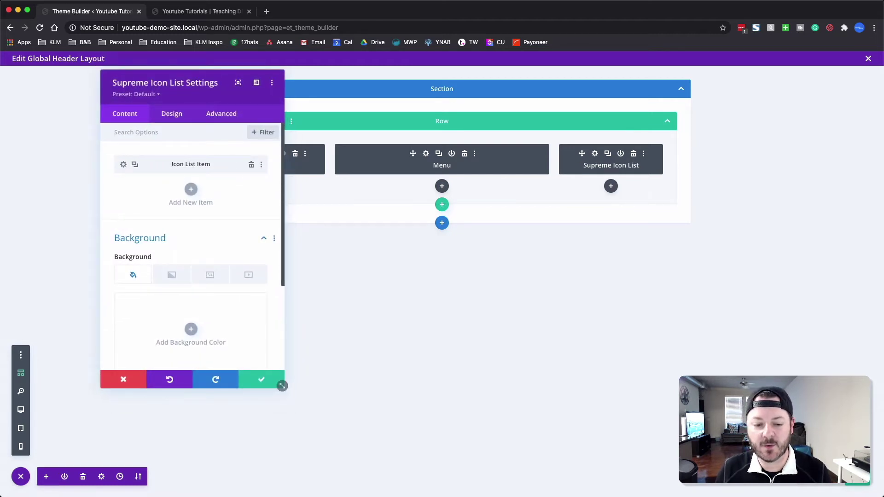
pyautogui.click(21, 410)
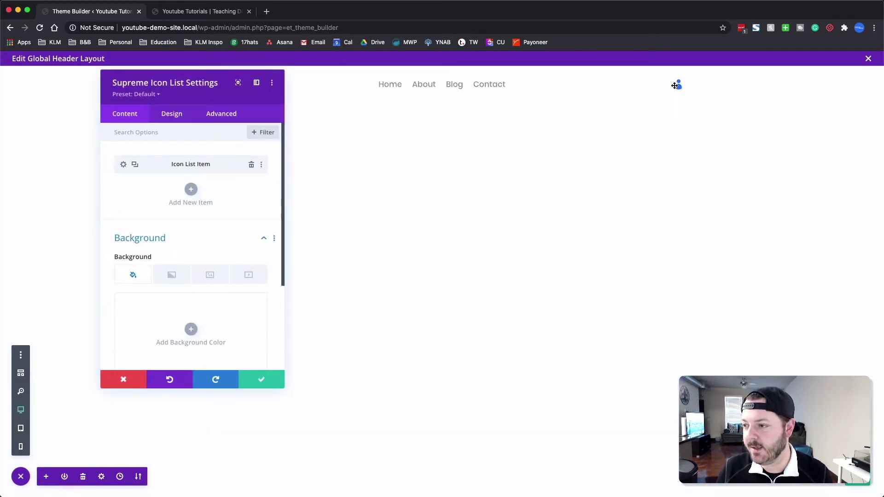
# Step: Give the icon list item the up-triangle icon and the text 'Back To Top'
pyautogui.click(124, 164)
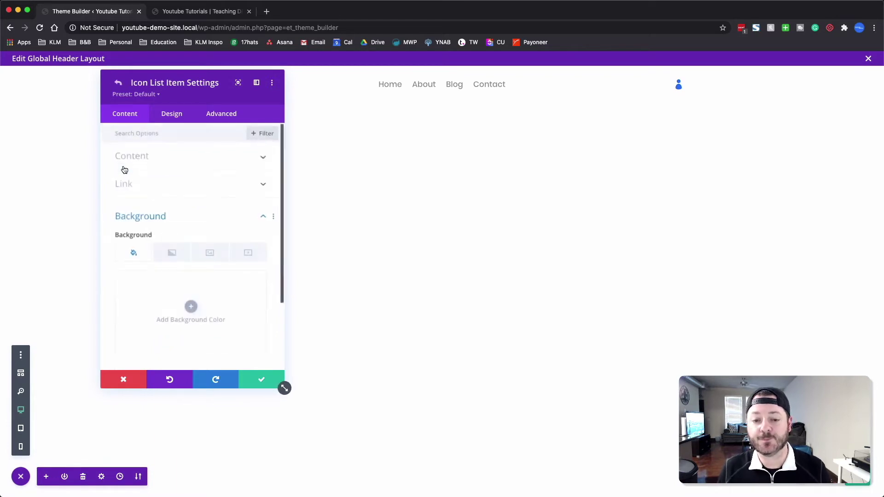
pyautogui.click(159, 164)
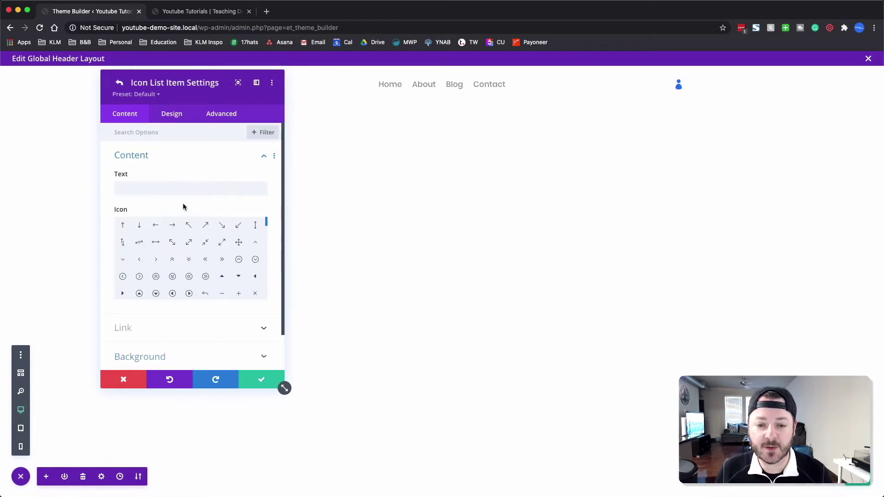
pyautogui.scroll(-2, 183, 203)
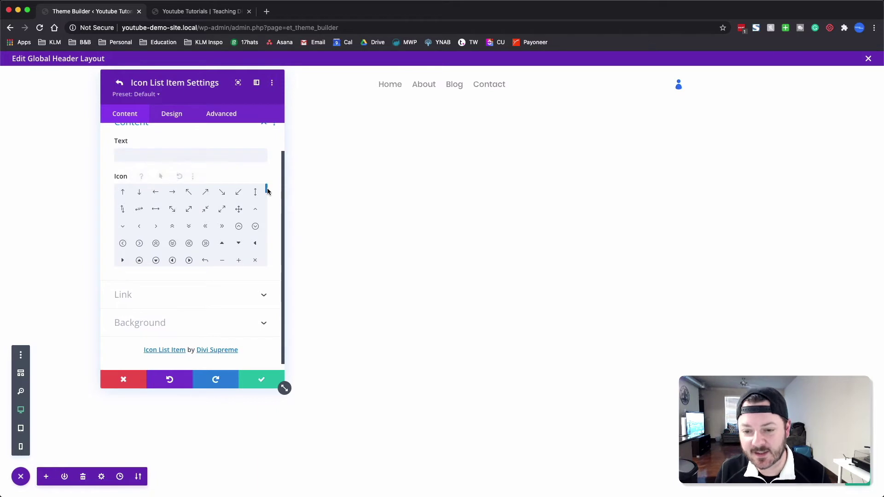
pyautogui.moveTo(267, 190); pyautogui.dragTo(267, 195)
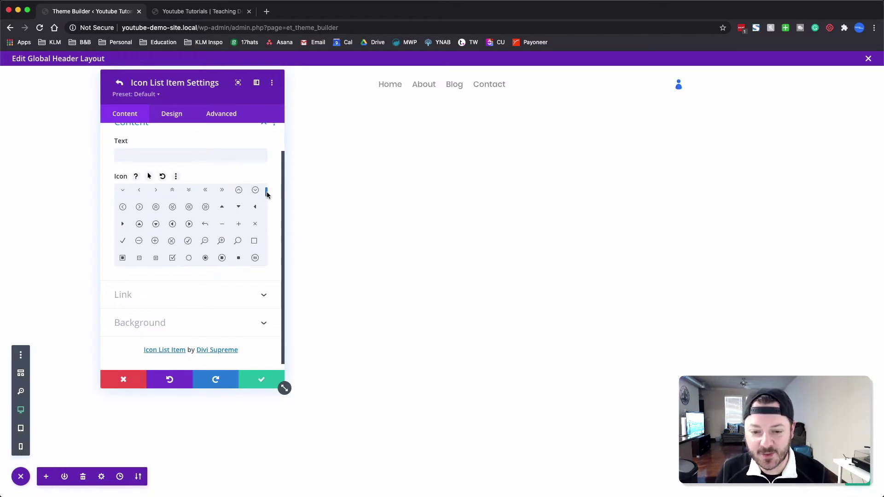
pyautogui.click(223, 209)
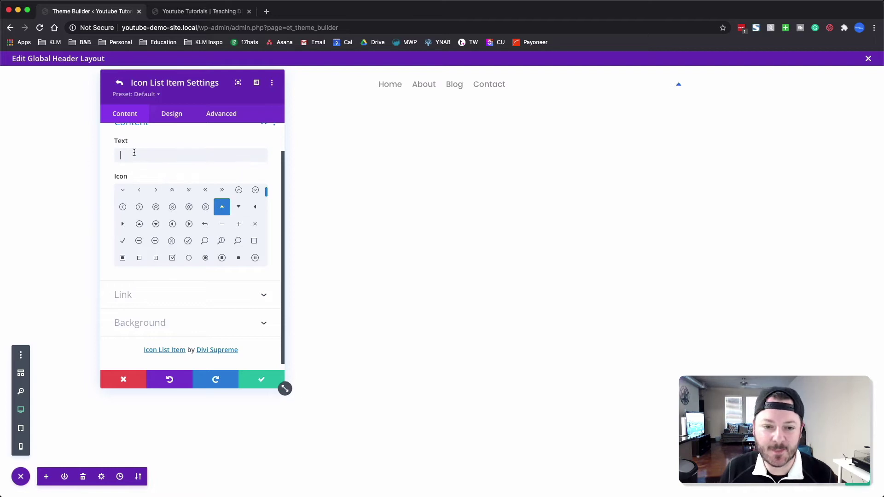
pyautogui.write('Scroll To')
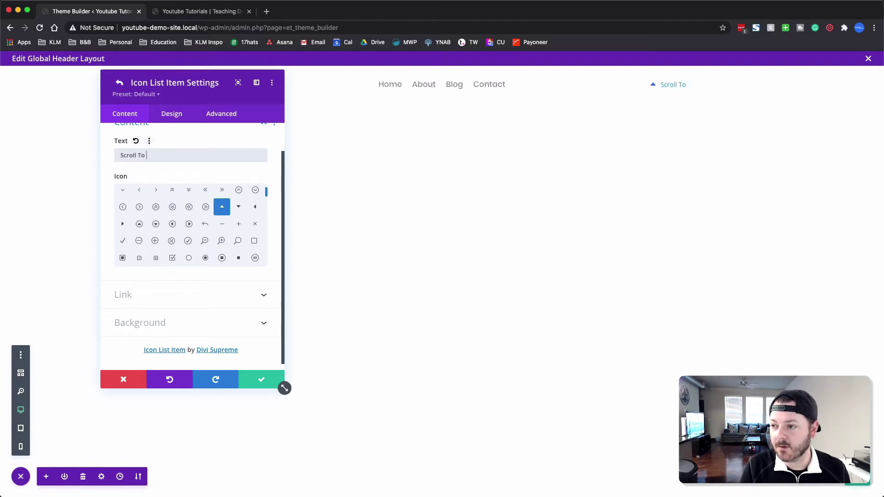
pyautogui.write(' Top')
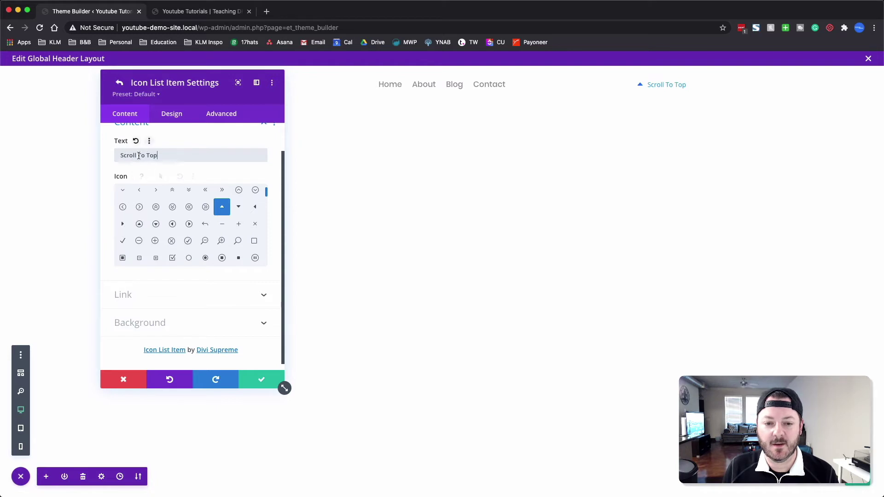
pyautogui.click(106, 156)
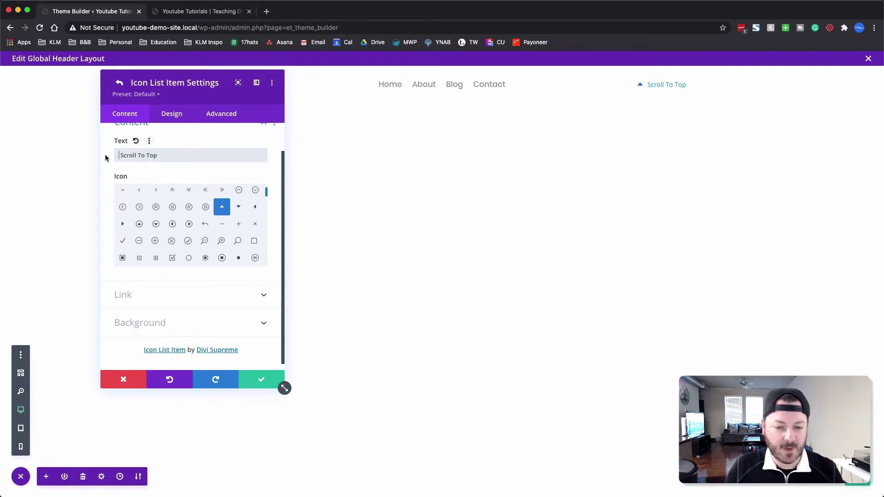
pyautogui.doubleClick(129, 155)
pyautogui.write('Back')
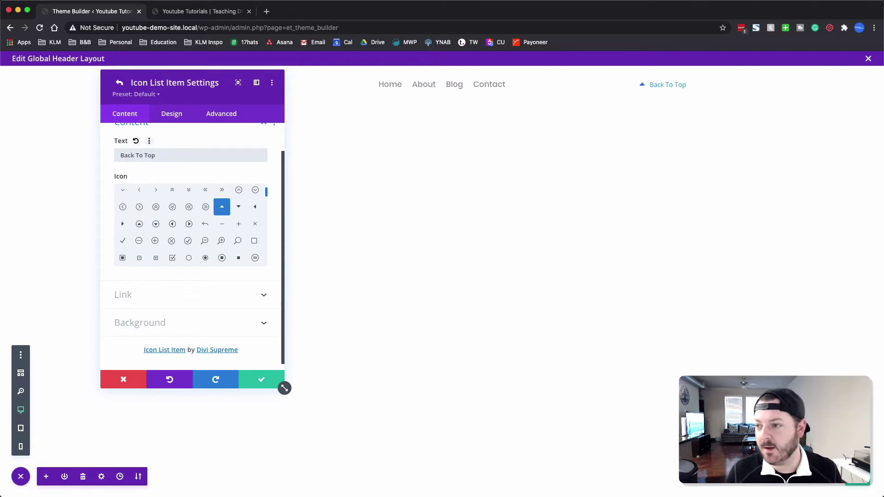
pyautogui.click(254, 385)
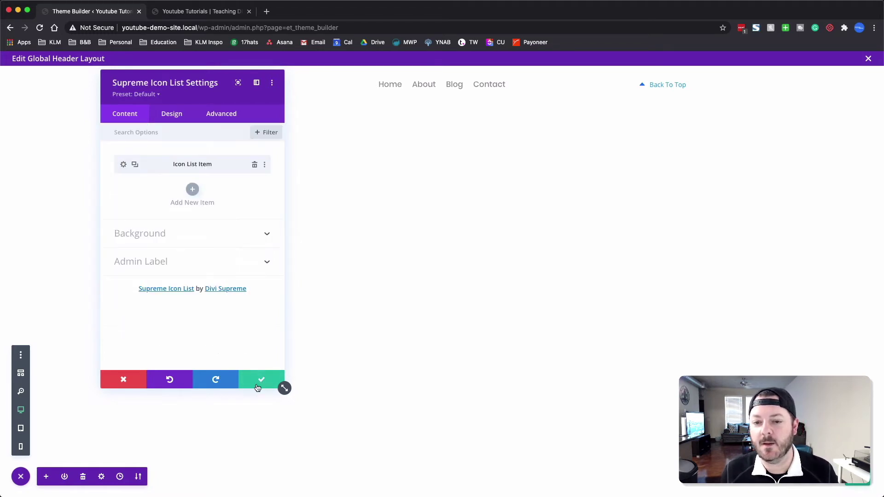
# Step: Set the item's Link URL to '#' and save
pyautogui.click(123, 164)
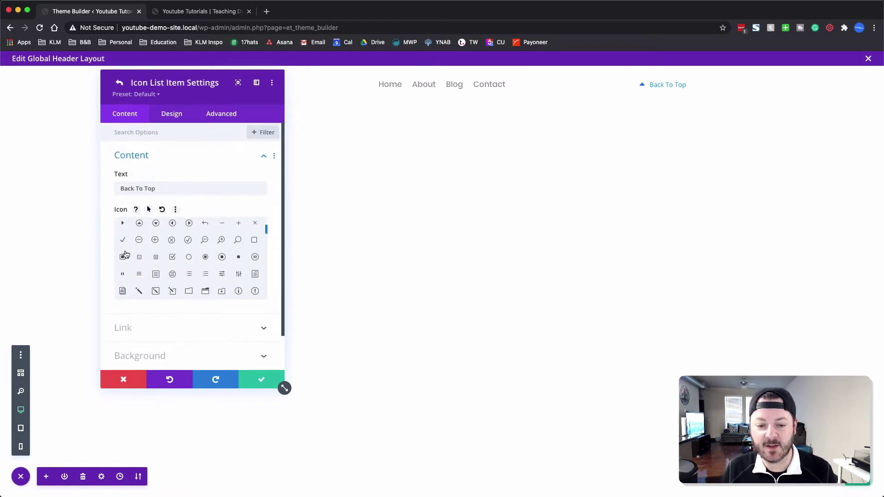
pyautogui.click(129, 324)
pyautogui.click(131, 226)
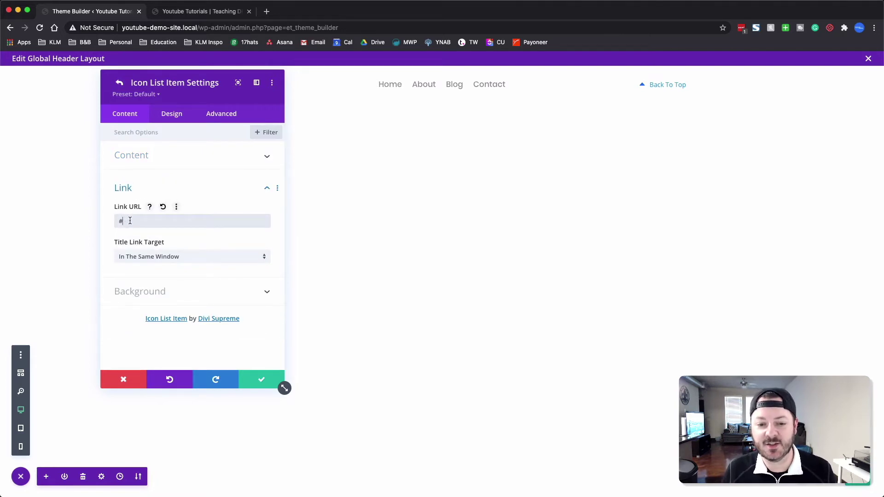
pyautogui.click(259, 379)
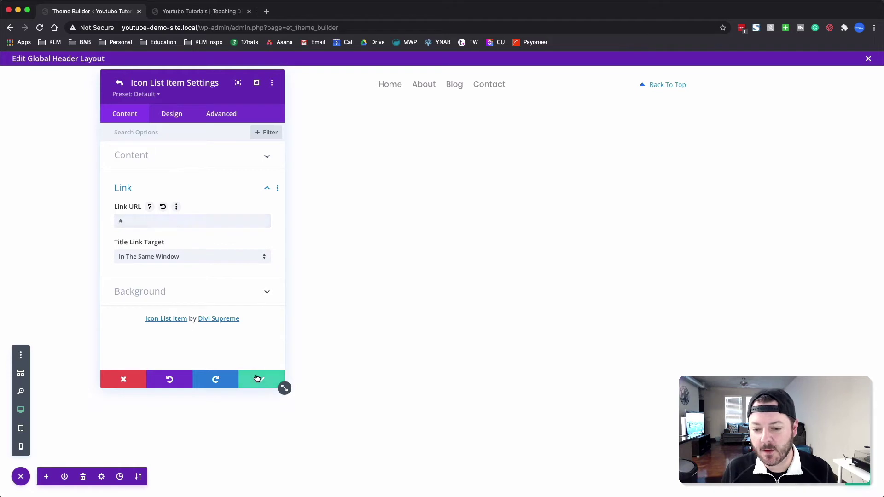
# Step: Save the header and Theme Builder changes, then reload the live homepage tab
pyautogui.click(260, 380)
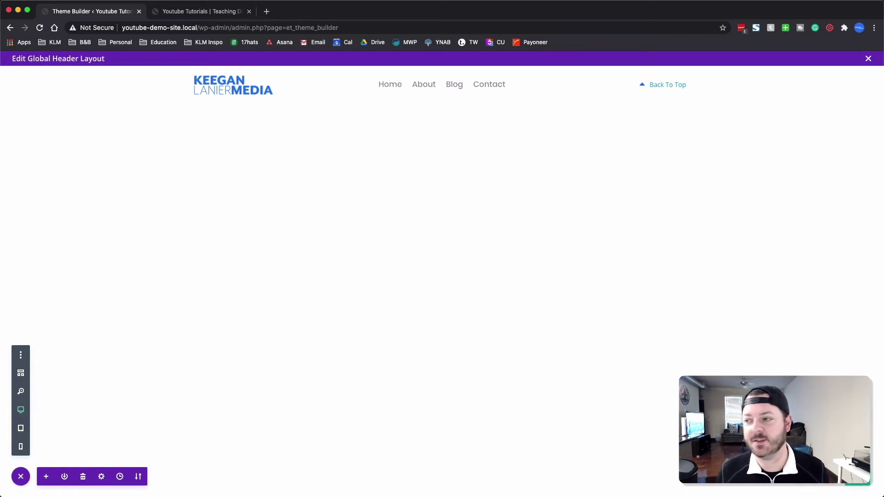
pyautogui.click(869, 59)
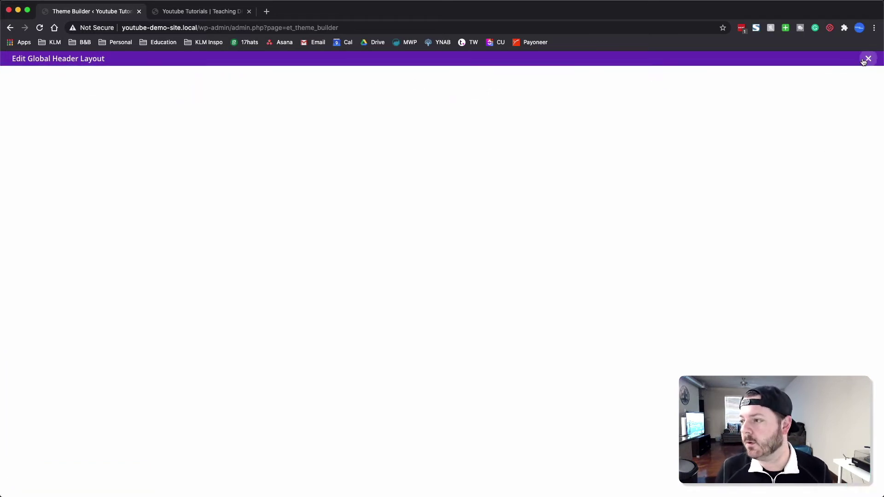
pyautogui.click(116, 93)
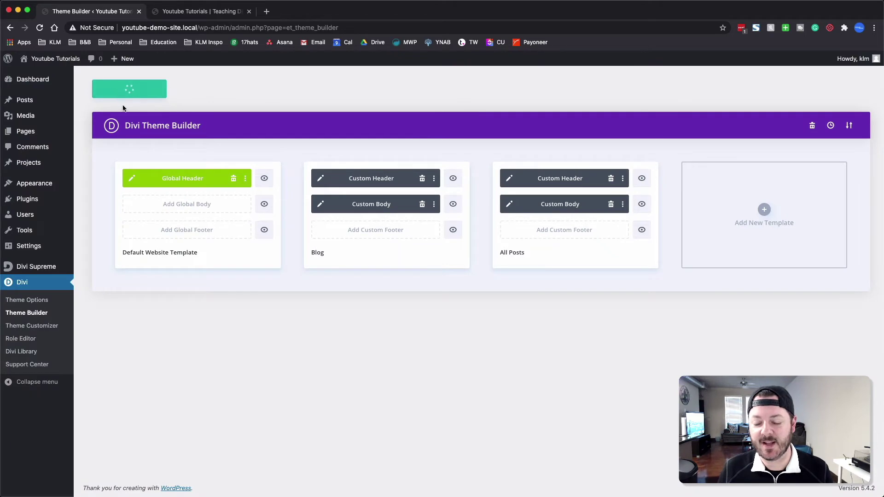
pyautogui.click(194, 12)
pyautogui.press('super+r')
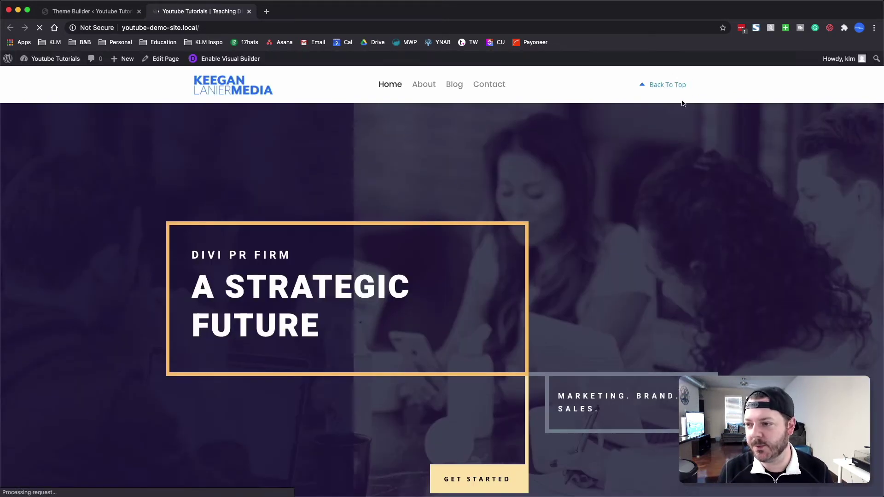
# Step: Test the homepage's Back To Top link while scrolling, then return to the Theme Builder
pyautogui.click(667, 85)
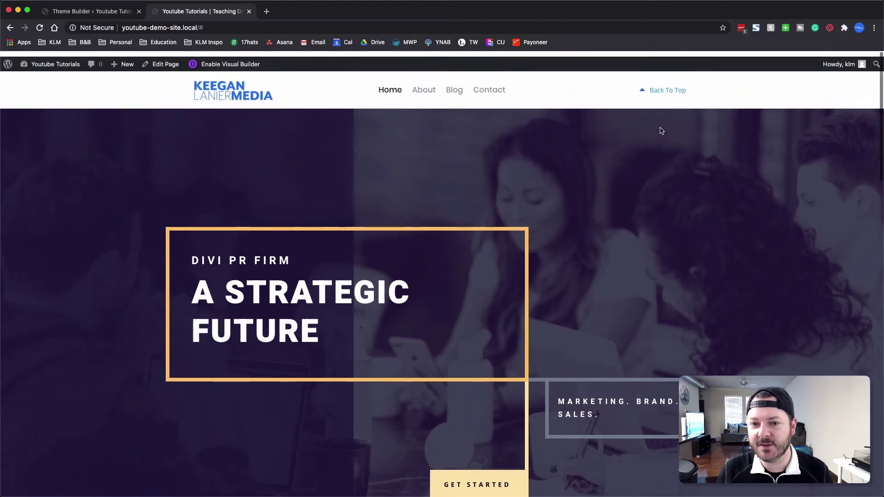
pyautogui.scroll(-15, 661, 131)
pyautogui.scroll(15, 661, 132)
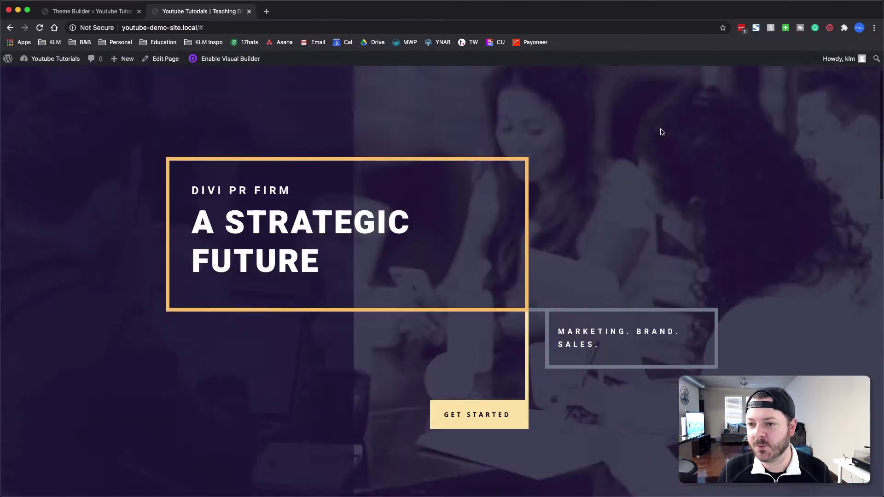
pyautogui.scroll(-5, 660, 132)
pyautogui.scroll(5, 662, 132)
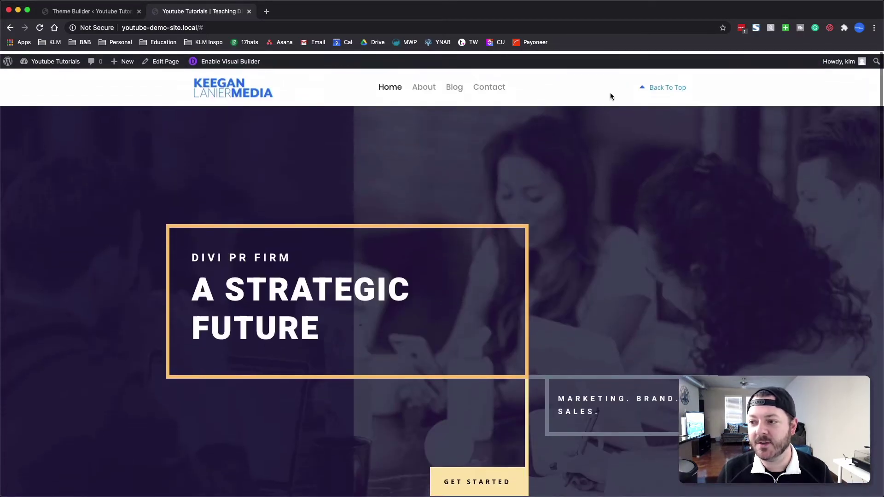
pyautogui.click(665, 87)
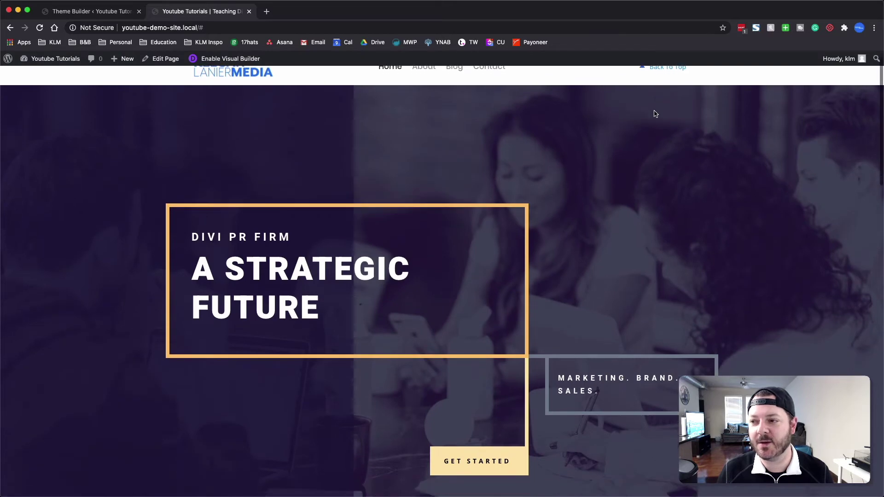
pyautogui.click(658, 70)
pyautogui.scroll(1, 645, 121)
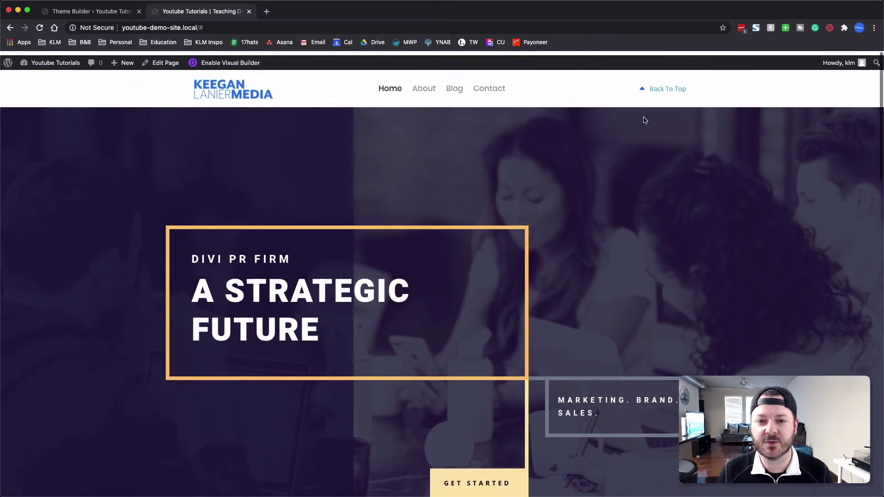
pyautogui.scroll(-10, 667, 113)
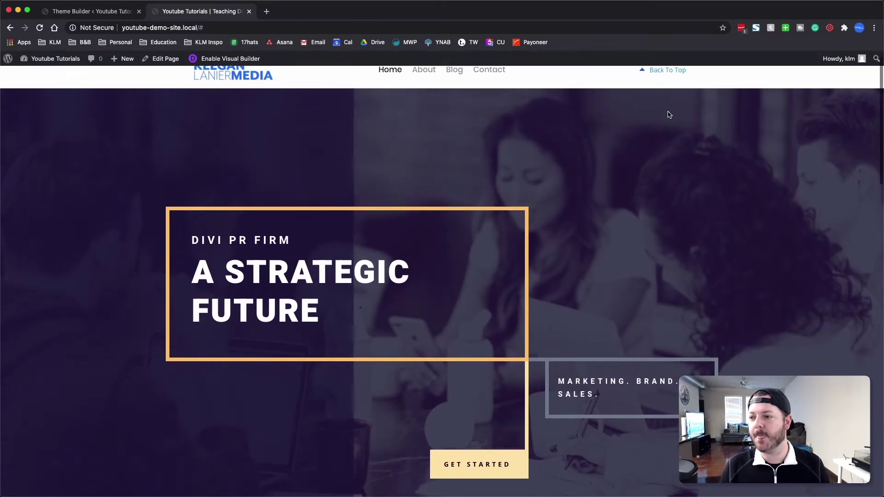
pyautogui.scroll(10, 665, 130)
pyautogui.scroll(-3, 659, 131)
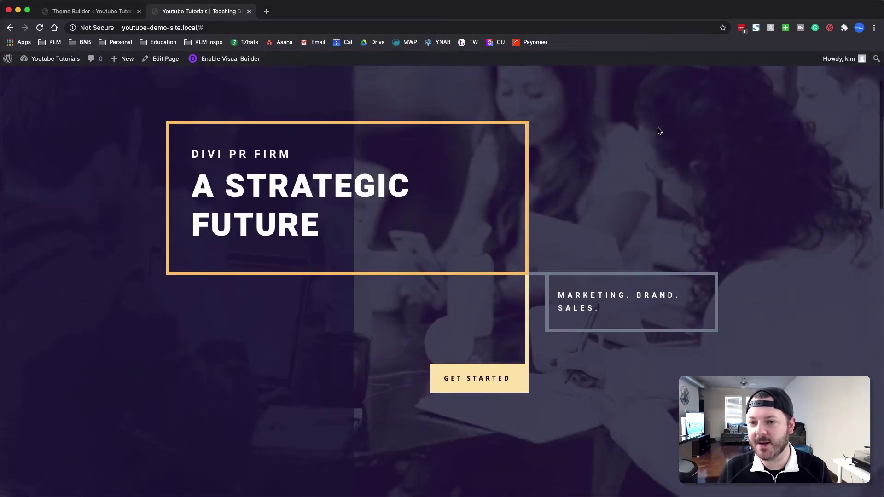
pyautogui.scroll(5, 660, 131)
pyautogui.click(95, 11)
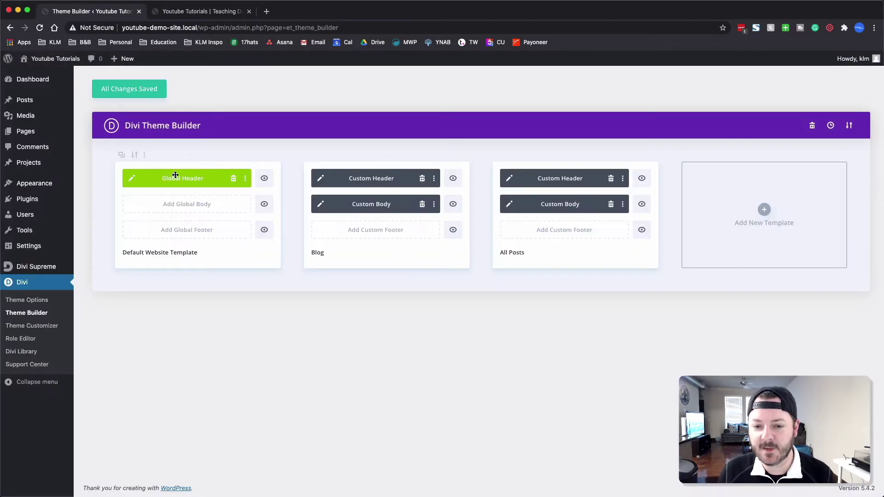
# Step: Set the Global Header section to a Fixed position at top centre with Z Index 500
pyautogui.click(131, 181)
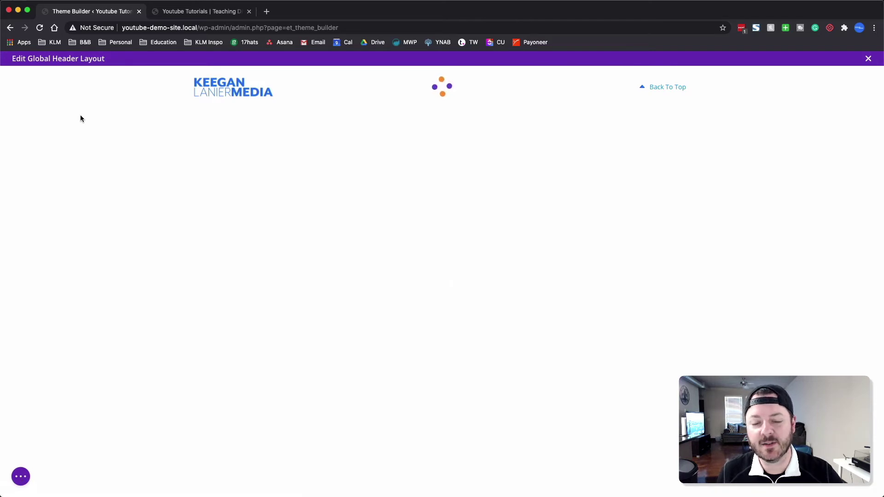
pyautogui.click(24, 75)
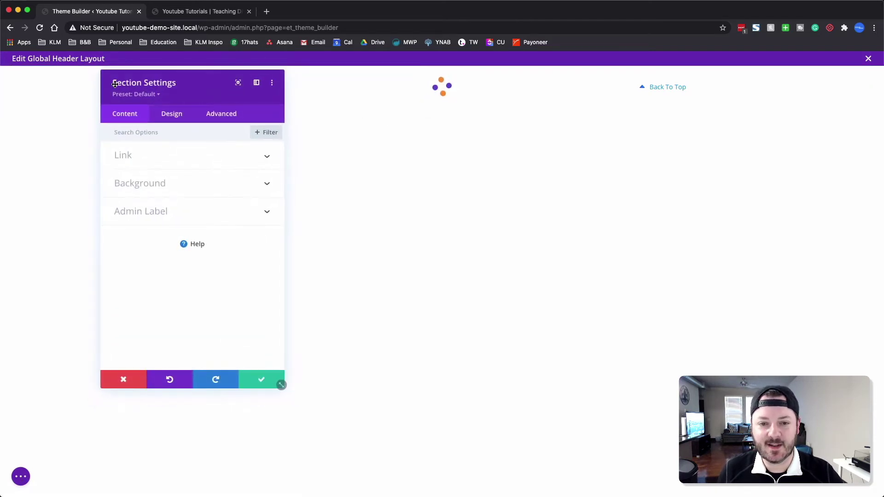
pyautogui.click(221, 115)
pyautogui.click(156, 270)
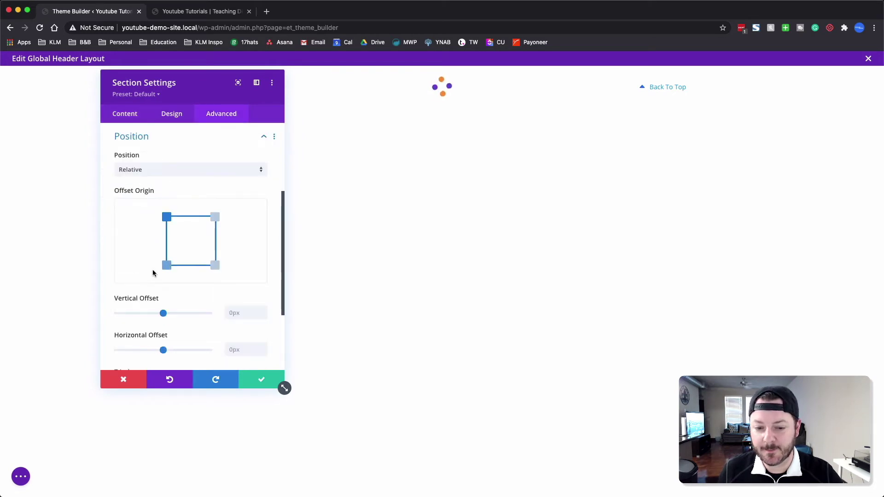
pyautogui.click(145, 172)
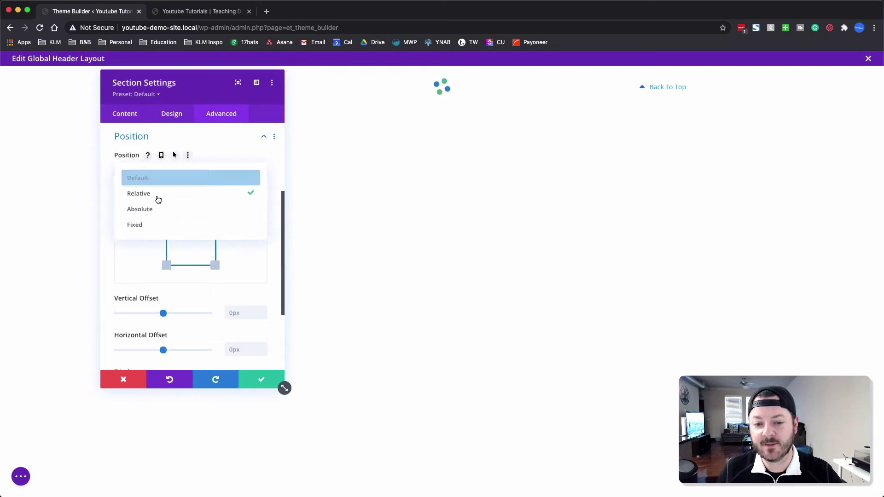
pyautogui.click(148, 227)
pyautogui.click(191, 202)
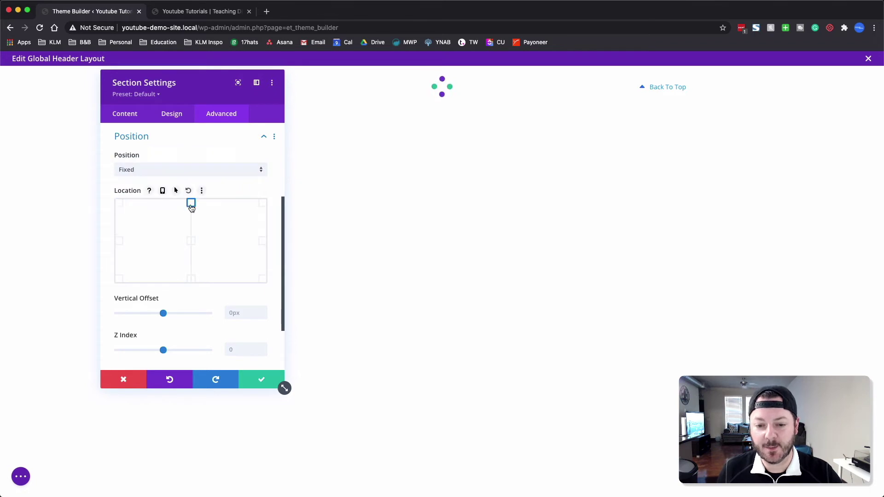
pyautogui.click(162, 351)
pyautogui.moveTo(187, 354); pyautogui.dragTo(284, 359)
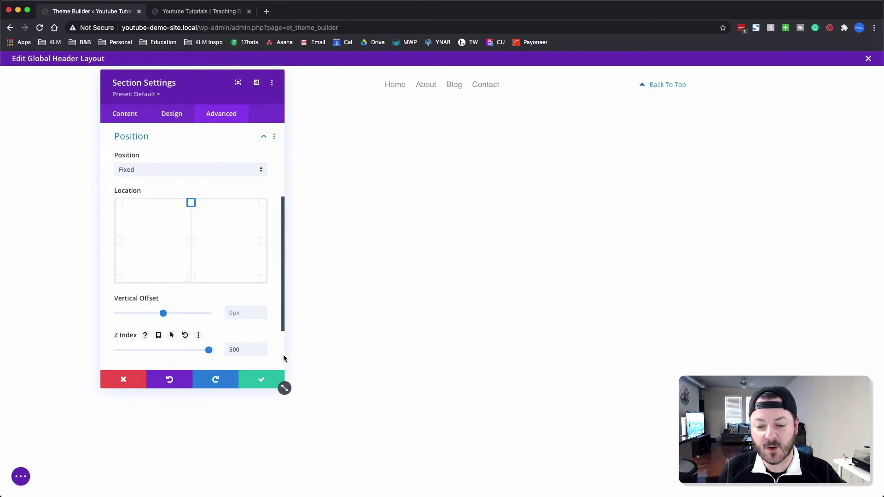
pyautogui.click(262, 376)
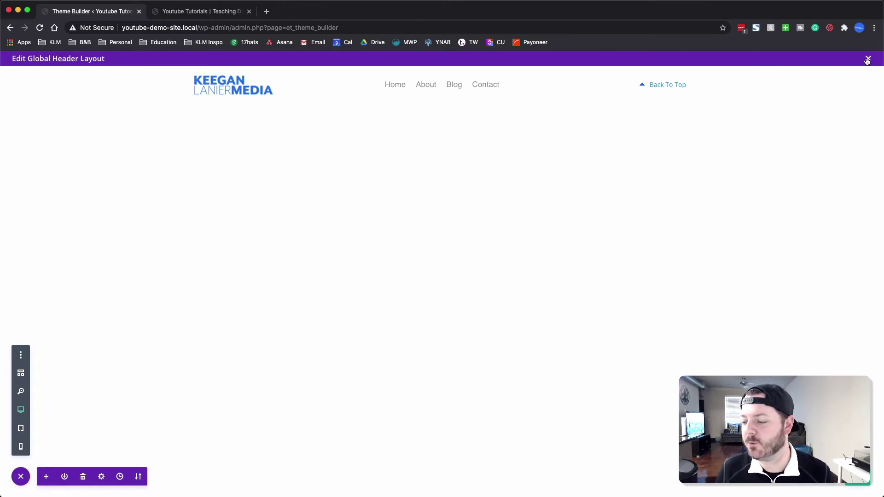
# Step: Close the header editor, saving the changes, and switch to the live homepage
pyautogui.click(869, 60)
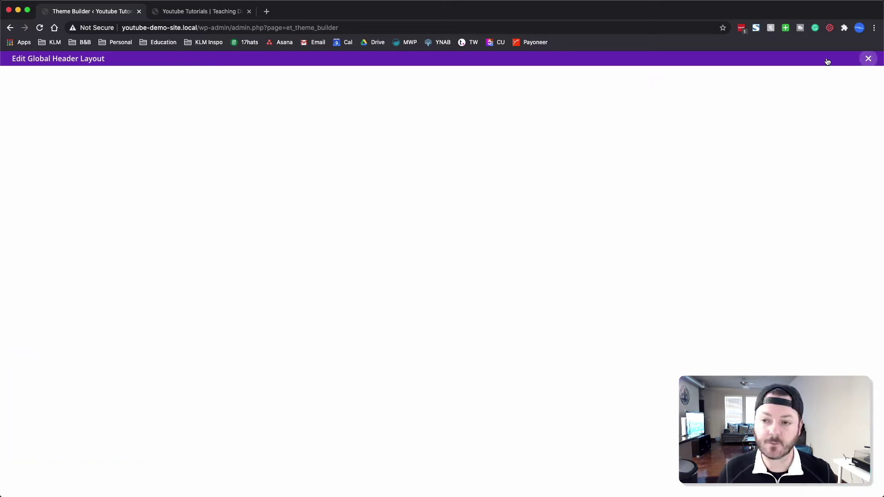
pyautogui.click(129, 89)
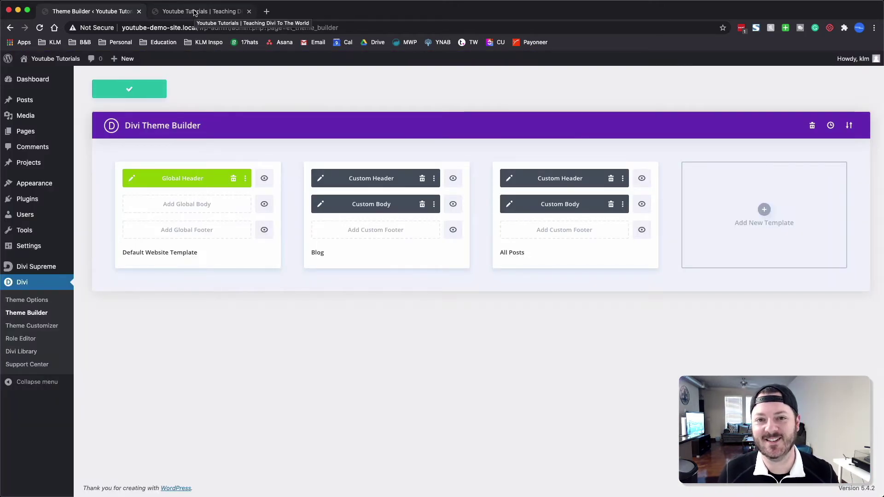
pyautogui.click(194, 12)
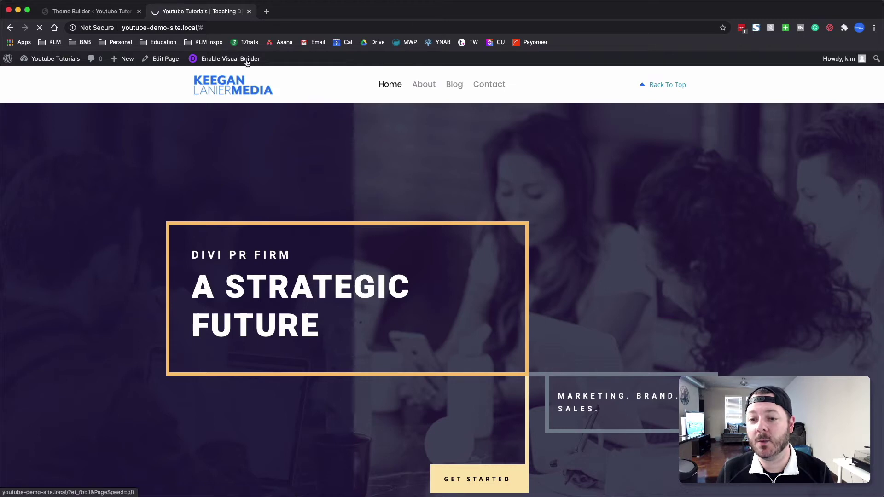
# Step: Scroll down the homepage and use Back To Top to confirm the header stays pinned
pyautogui.scroll(-2, 377, 186)
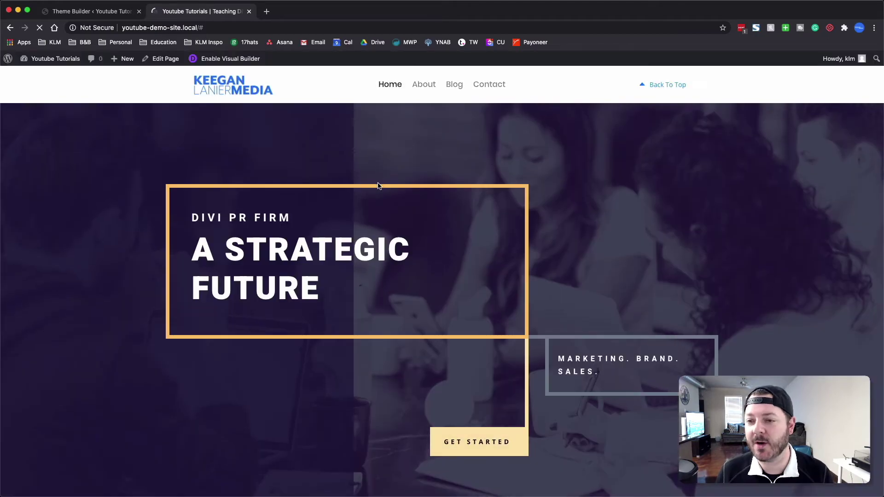
pyautogui.scroll(-15, 378, 187)
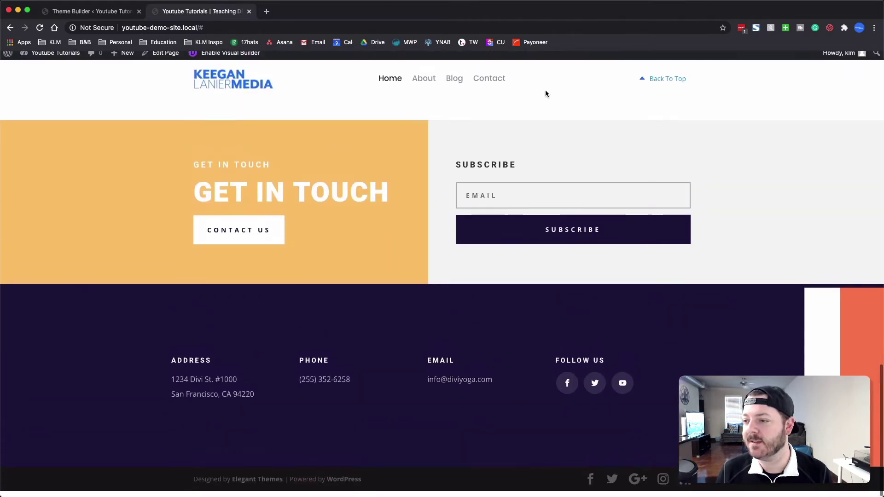
pyautogui.click(668, 84)
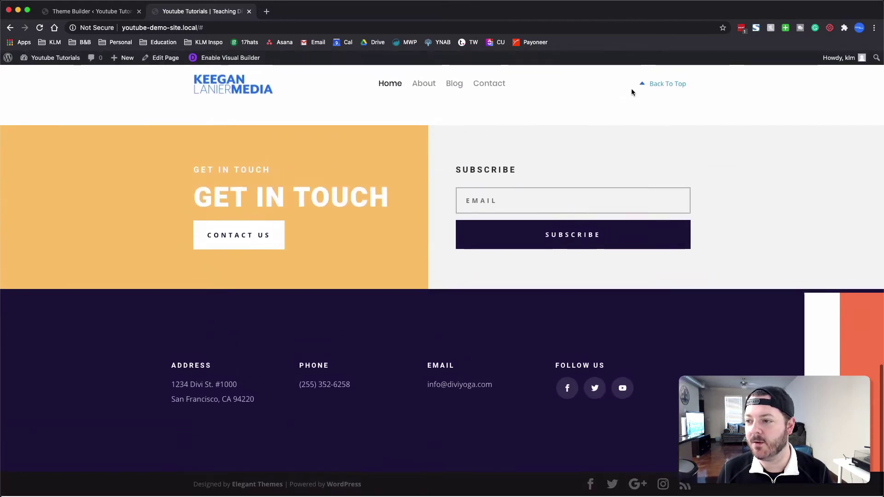
pyautogui.click(662, 89)
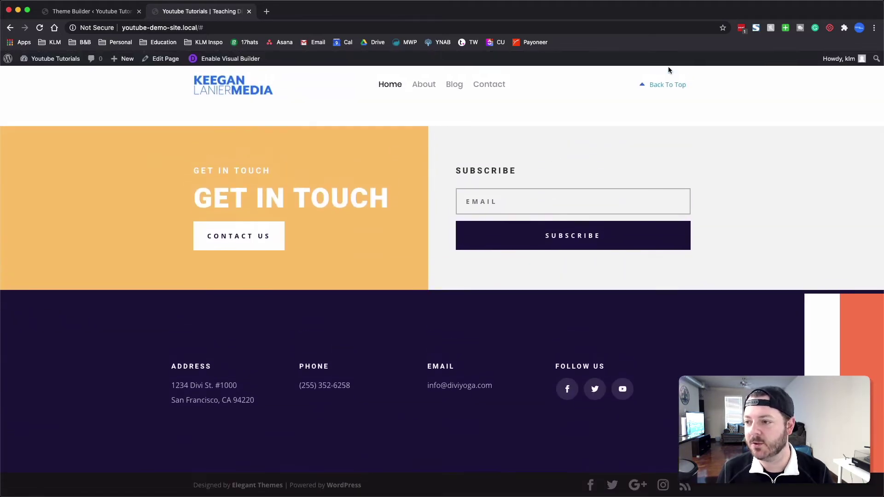
pyautogui.click(658, 84)
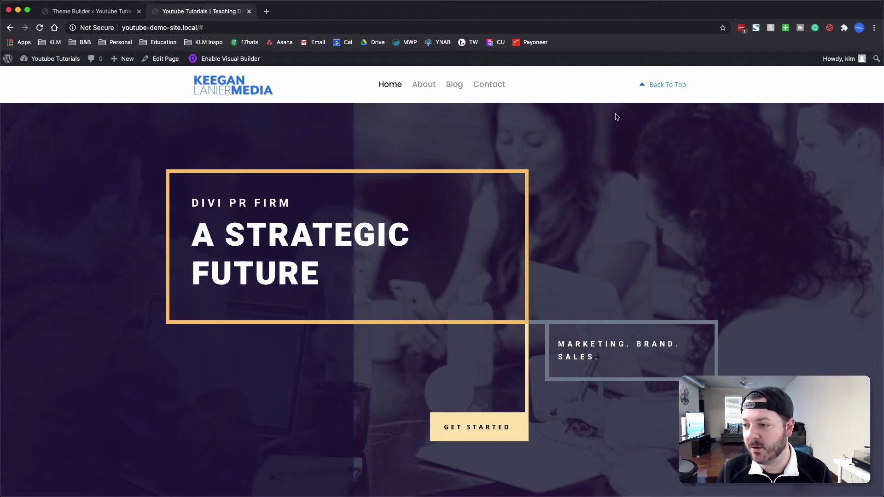
pyautogui.scroll(-15, 621, 141)
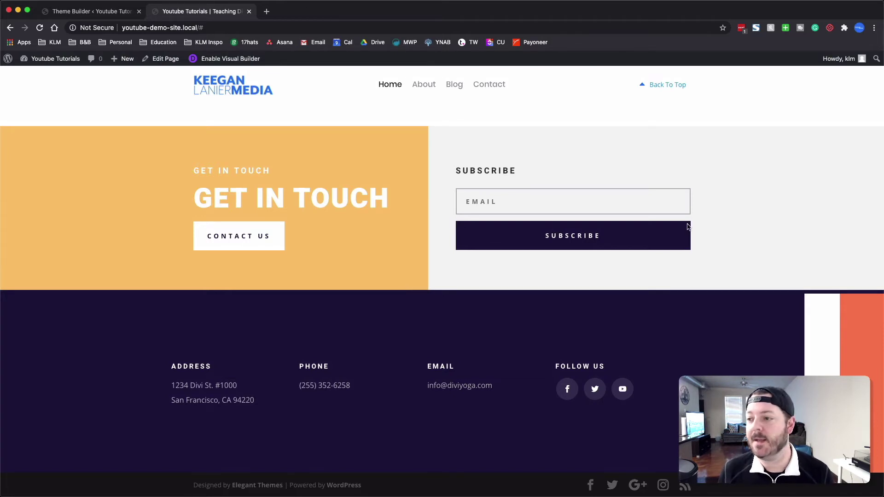
pyautogui.click(668, 85)
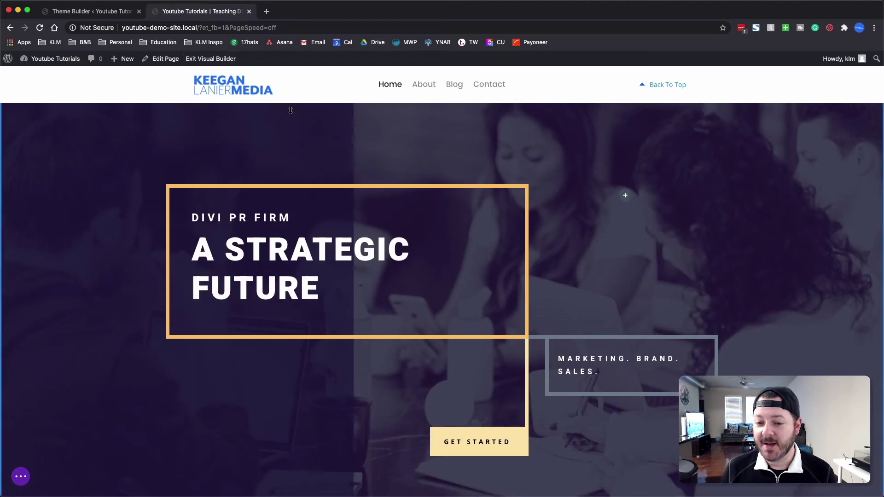
# Step: Open the Get Started button's settings and reveal its Link options
pyautogui.moveTo(428, 269)
pyautogui.scroll(-3, 429, 270)
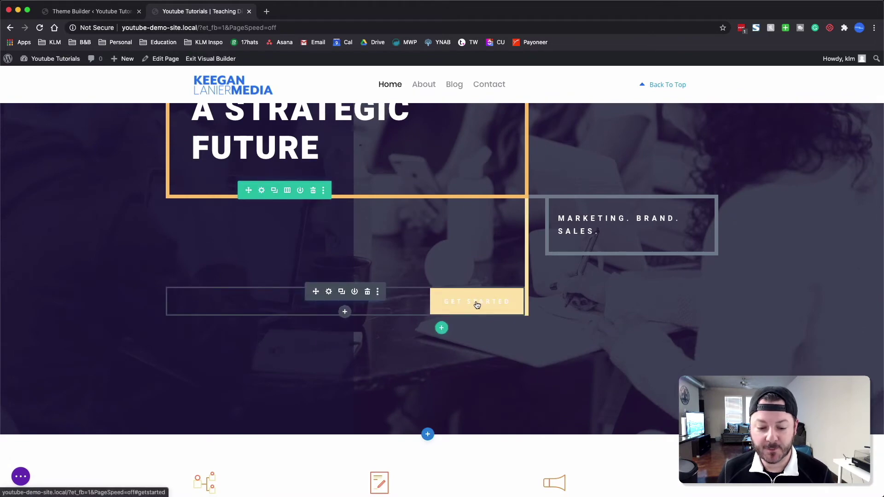
pyautogui.scroll(-6, 497, 306)
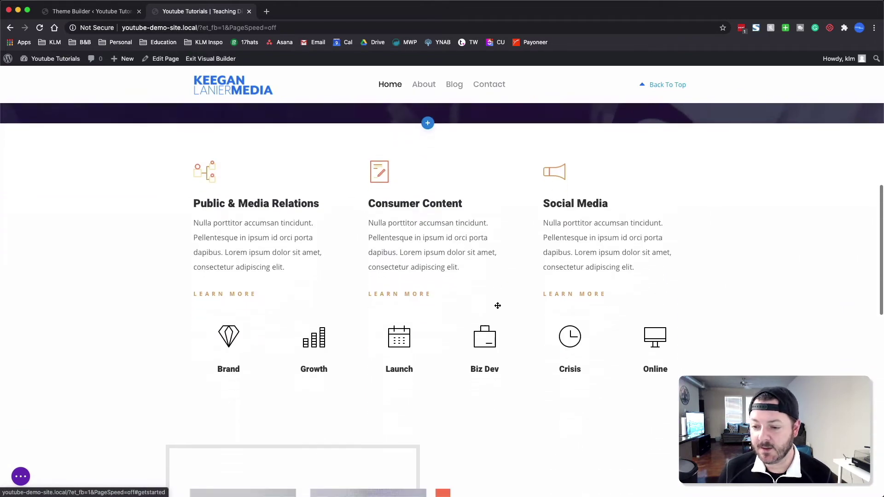
pyautogui.scroll(4, 497, 305)
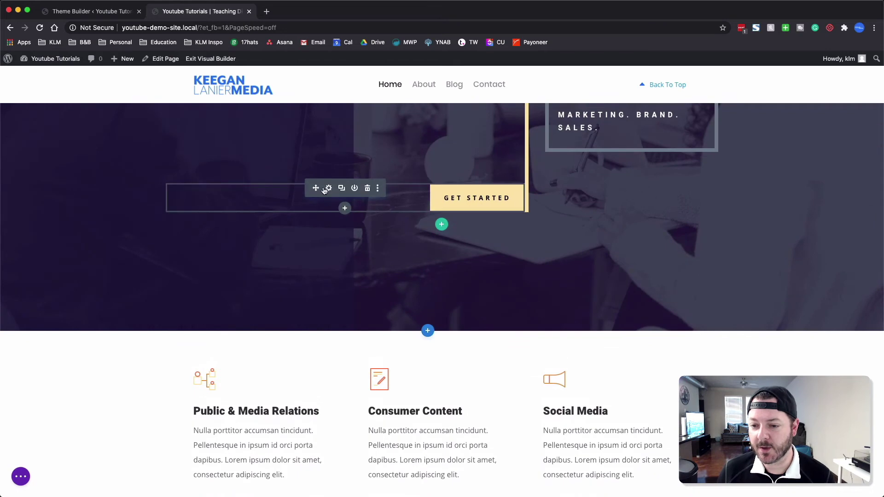
pyautogui.click(329, 189)
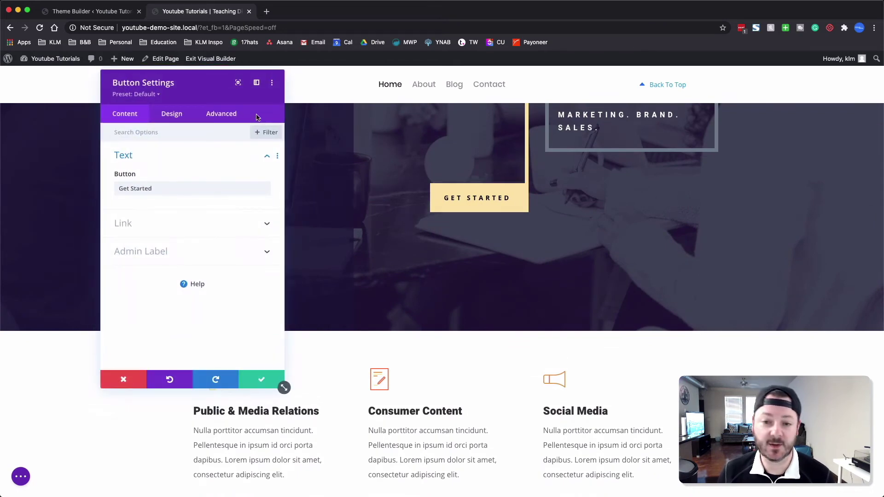
pyautogui.click(220, 119)
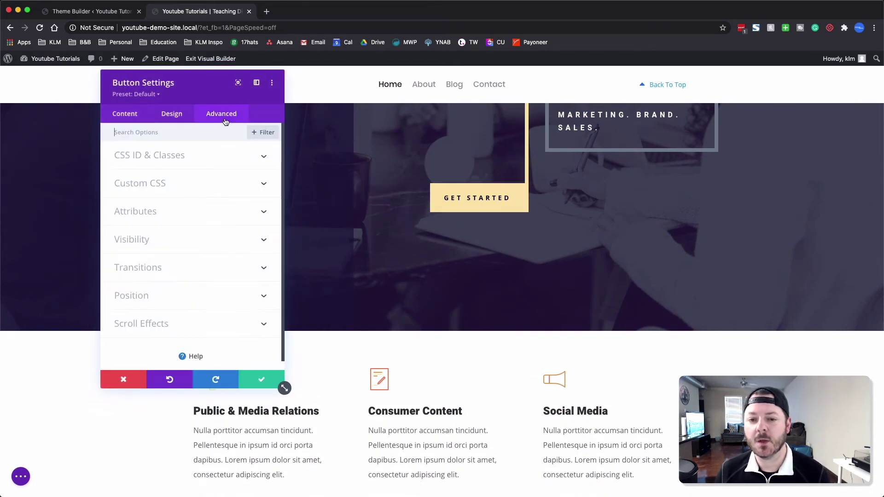
pyautogui.click(127, 112)
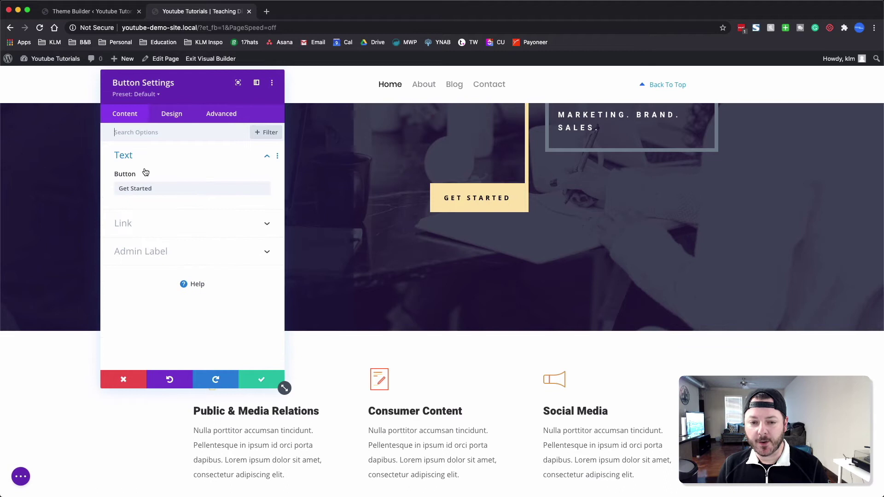
pyautogui.click(135, 230)
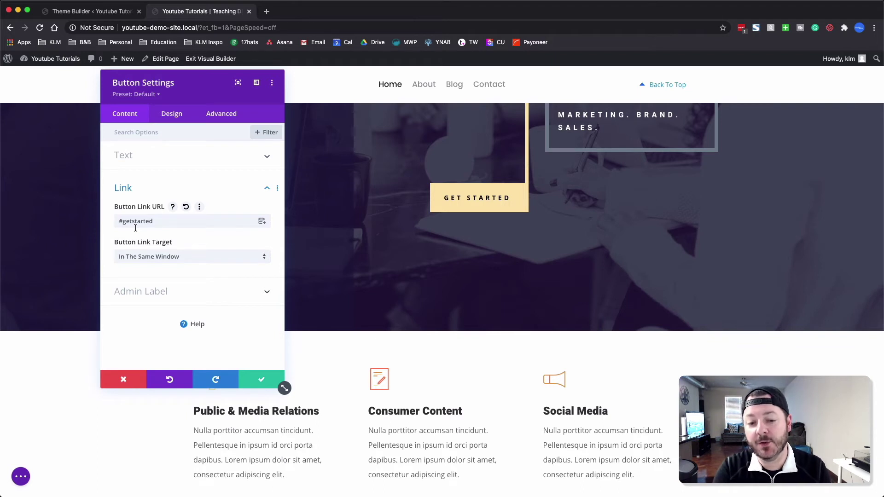
# Step: Set the Button Link URL to '#getstarted' and save the button settings
pyautogui.tripleClick(162, 222)
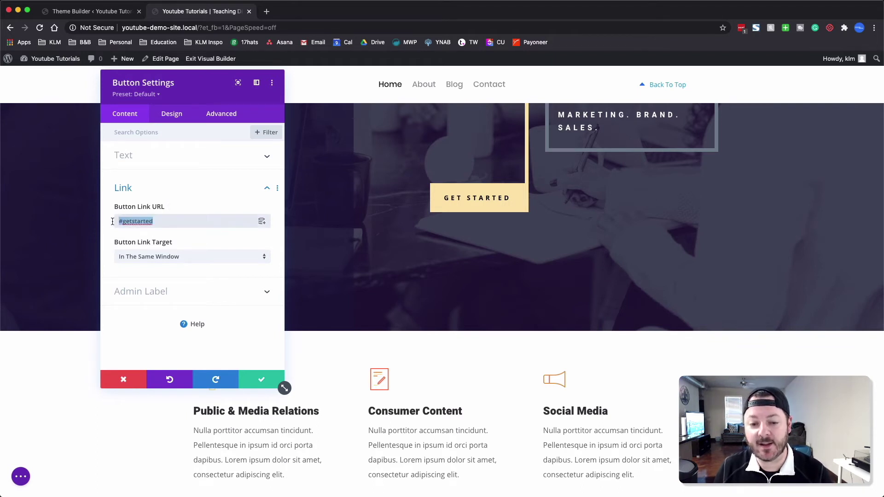
pyautogui.click(141, 224)
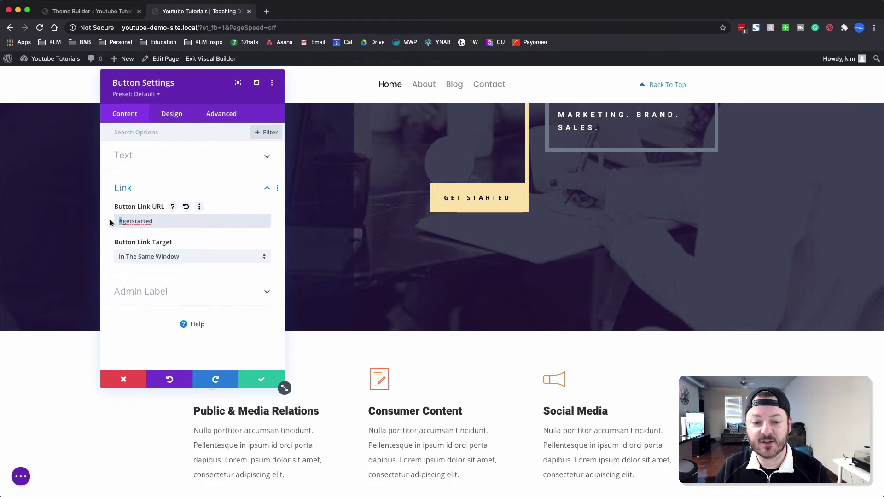
pyautogui.doubleClick(129, 222)
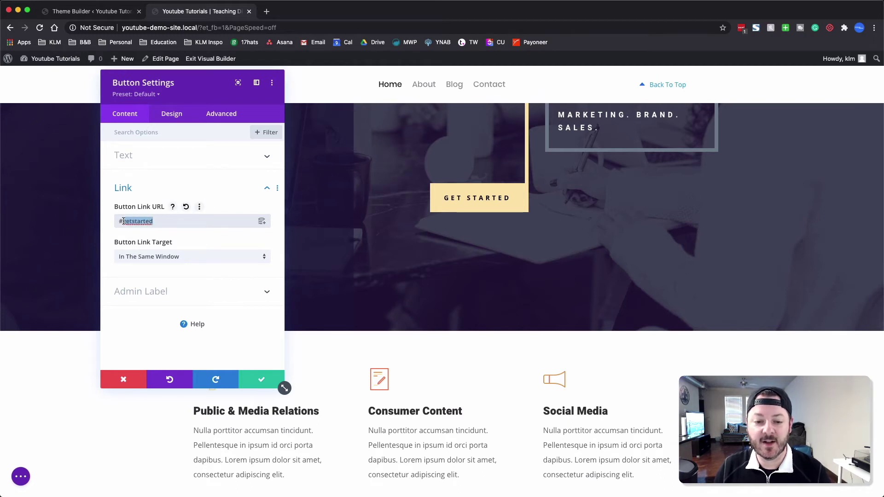
pyautogui.moveTo(123, 221); pyautogui.dragTo(112, 220)
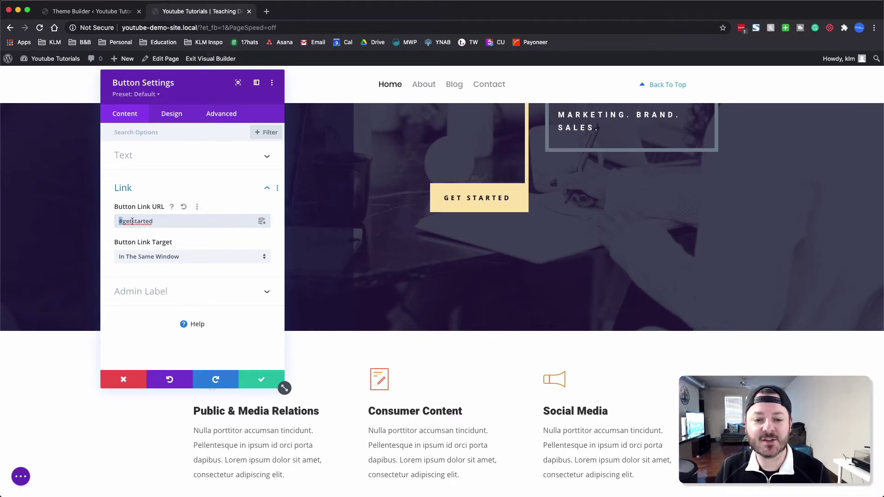
pyautogui.click(123, 222)
pyautogui.moveTo(131, 223); pyautogui.dragTo(156, 224)
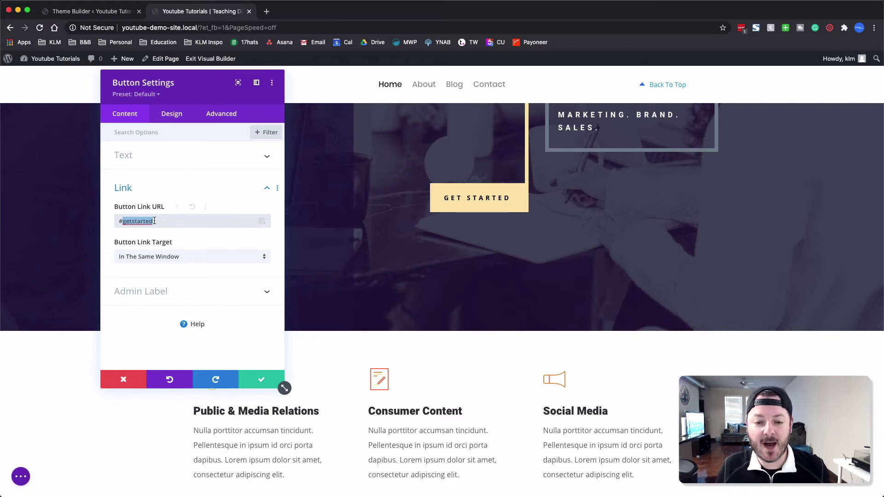
pyautogui.click(152, 221)
pyautogui.moveTo(152, 221); pyautogui.dragTo(123, 224)
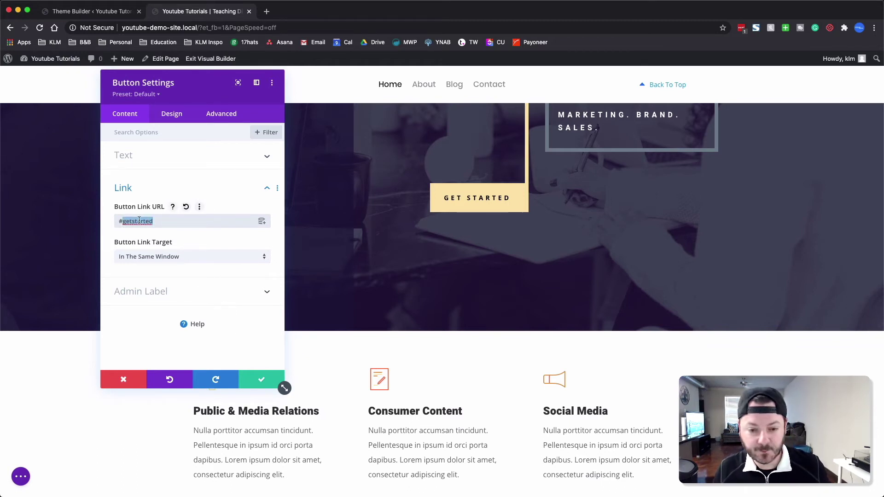
pyautogui.click(258, 380)
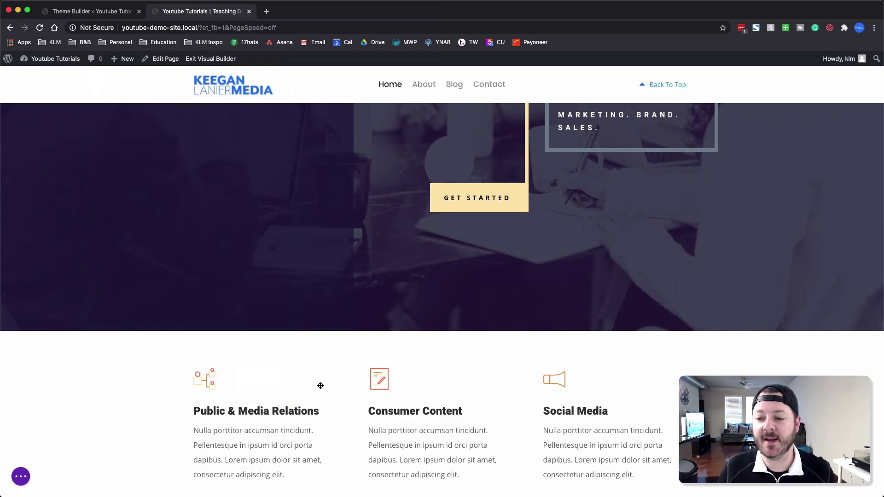
# Step: Give the Get In Touch section the CSS ID 'getstarted', save, and exit the Visual Builder
pyautogui.scroll(-5, 321, 386)
pyautogui.scroll(-10, 321, 386)
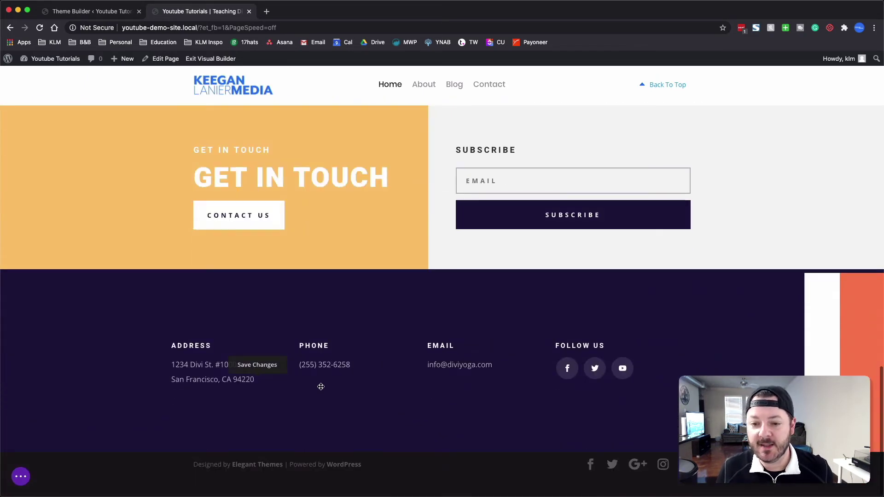
pyautogui.scroll(2, 321, 387)
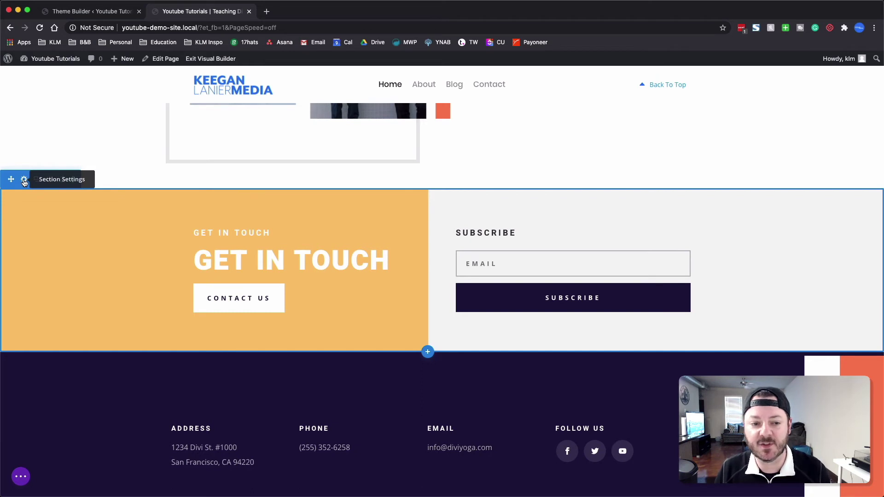
pyautogui.click(24, 180)
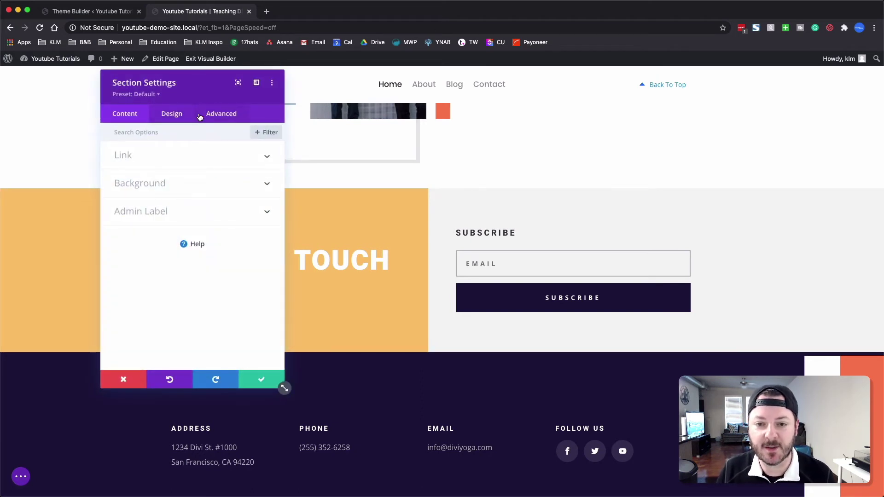
pyautogui.click(220, 117)
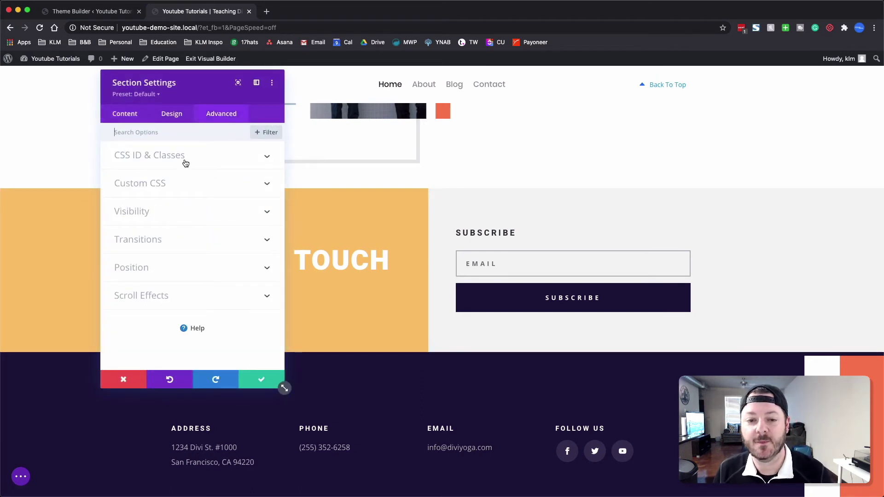
pyautogui.click(153, 160)
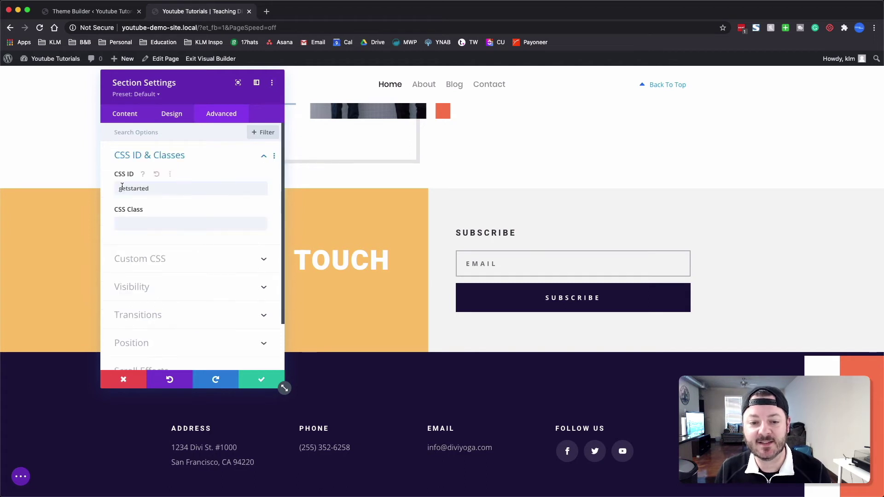
pyautogui.doubleClick(163, 190)
pyautogui.click(162, 191)
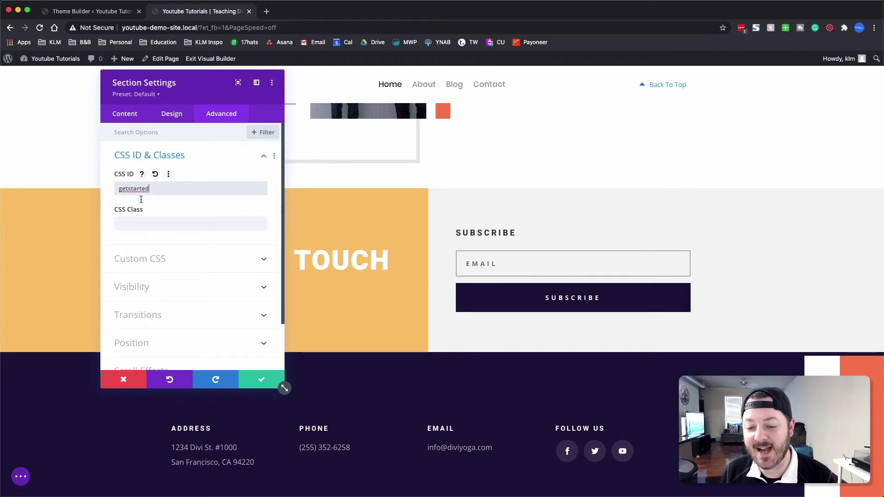
pyautogui.click(262, 379)
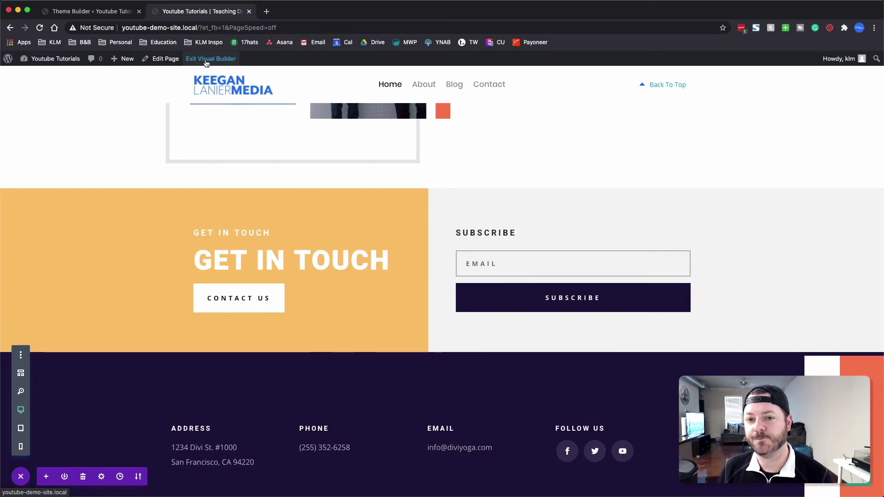
pyautogui.click(206, 63)
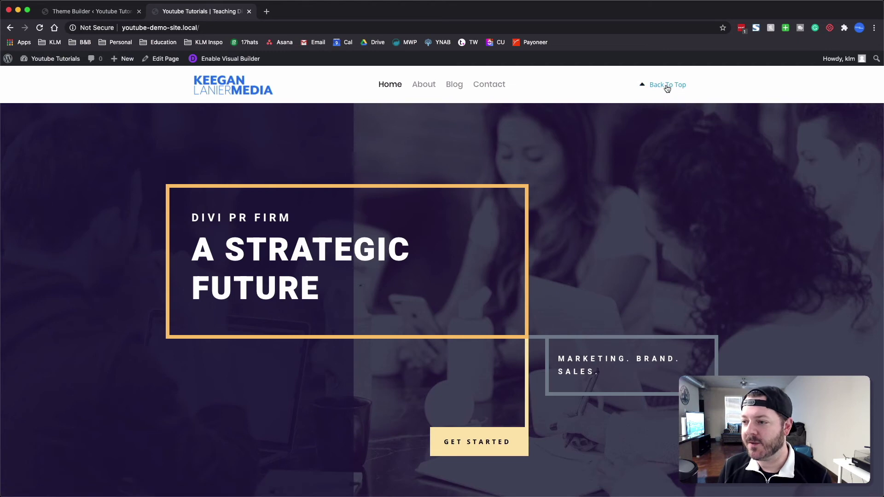
# Step: Check on the live page that GET STARTED jumps down to the Get In Touch section
pyautogui.scroll(-5, 554, 183)
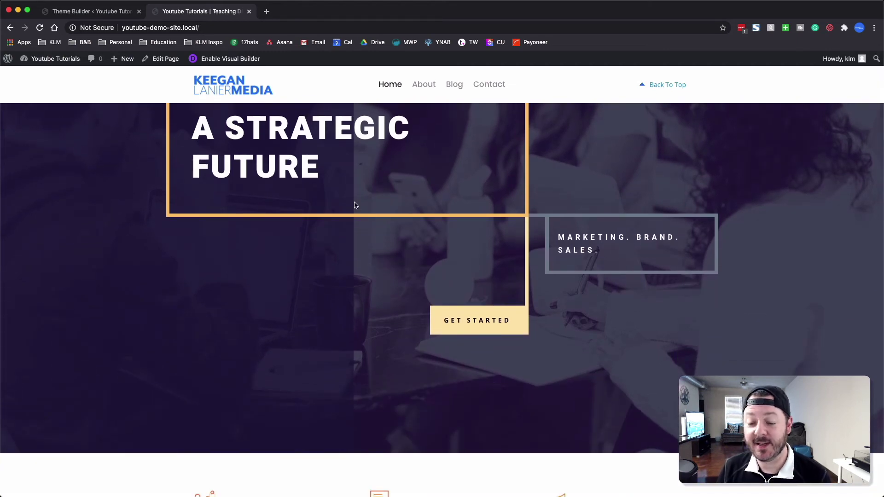
pyautogui.scroll(-1, 354, 206)
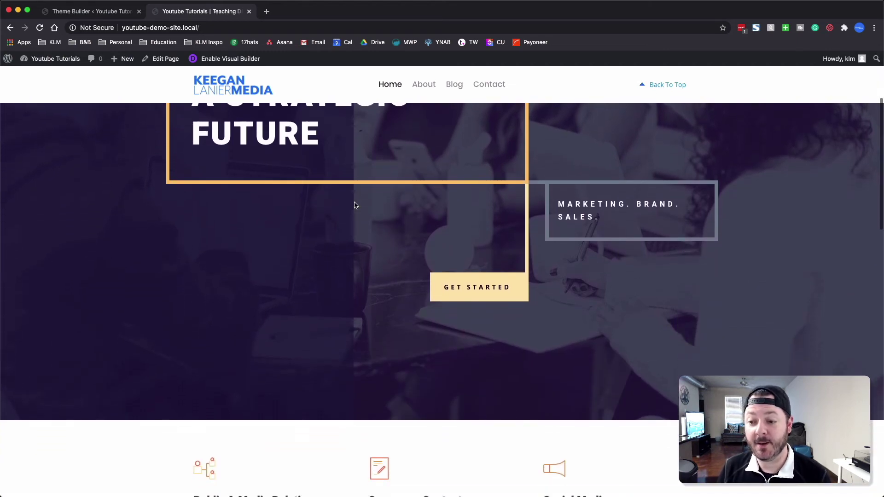
pyautogui.click(481, 286)
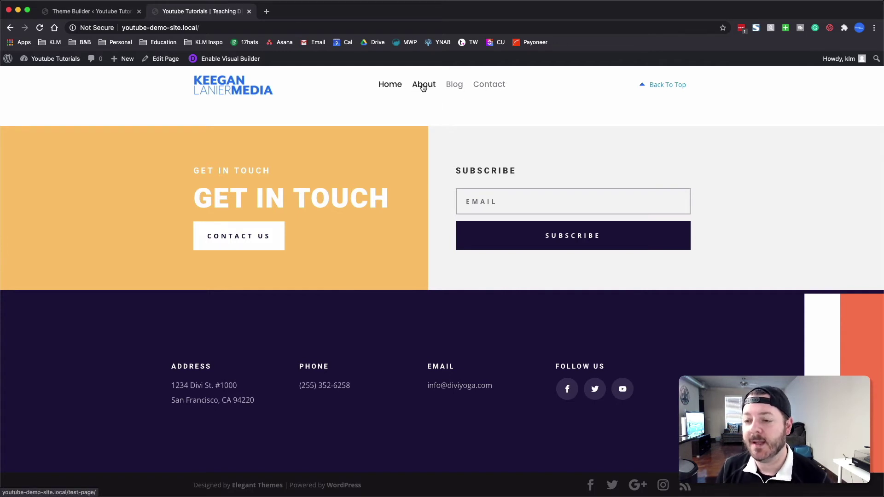
# Step: Retest the GET STARTED jump, then confirm header Back To Top returns to the hero
pyautogui.scroll(10, 425, 87)
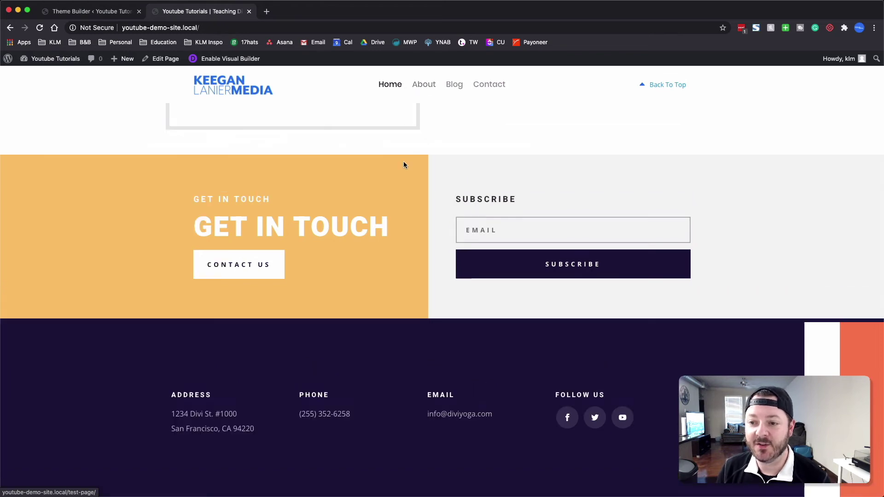
pyautogui.scroll(2, 426, 87)
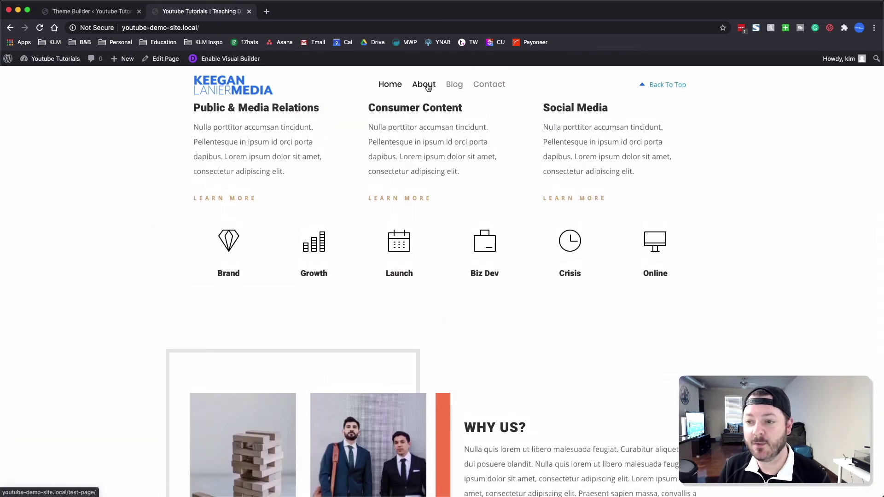
pyautogui.scroll(10, 325, 174)
pyautogui.scroll(-8, 325, 175)
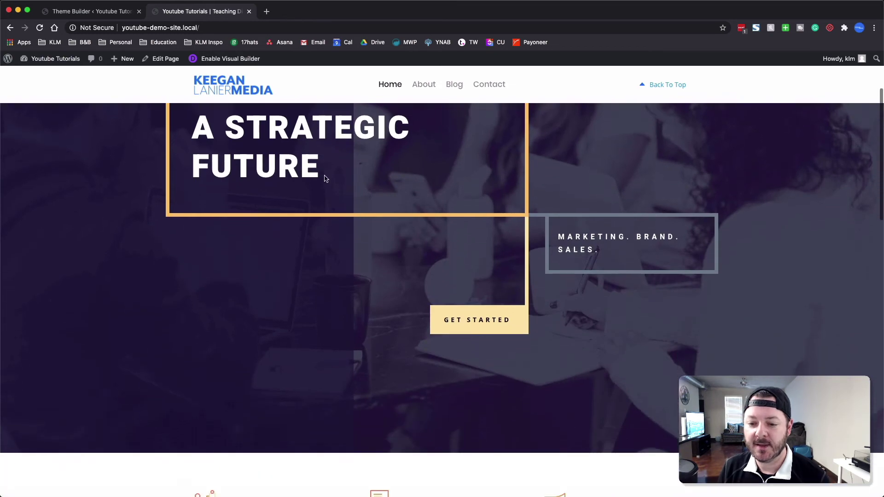
pyautogui.scroll(-2, 325, 176)
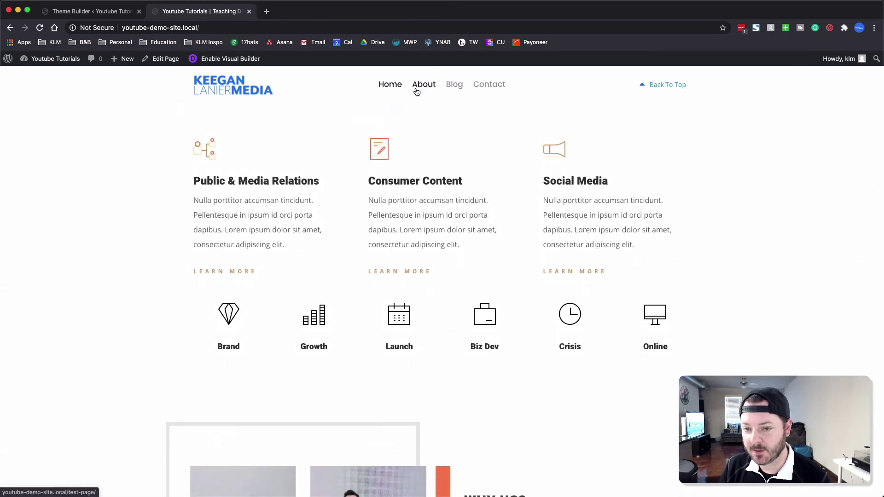
pyautogui.scroll(-10, 379, 170)
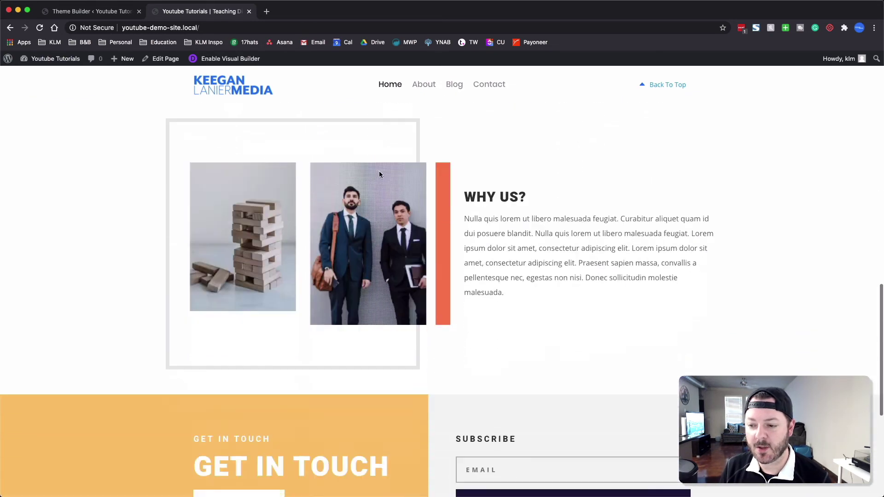
pyautogui.scroll(1, 380, 174)
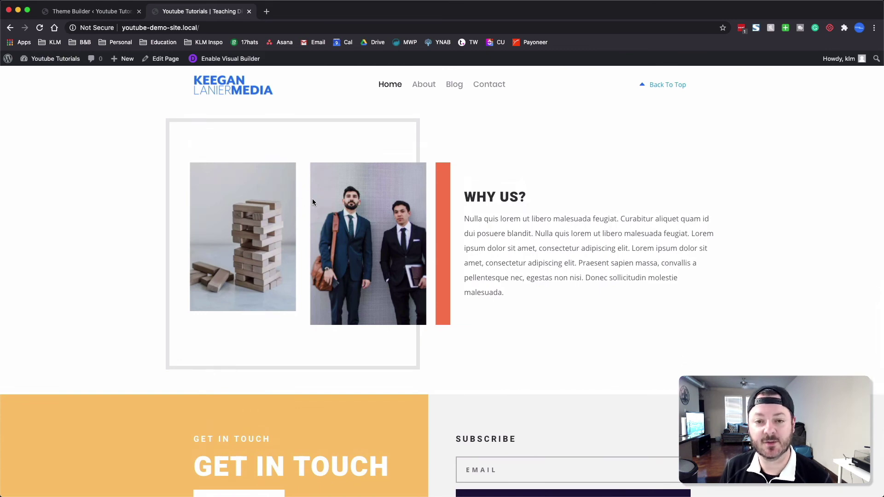
pyautogui.scroll(-8, 400, 191)
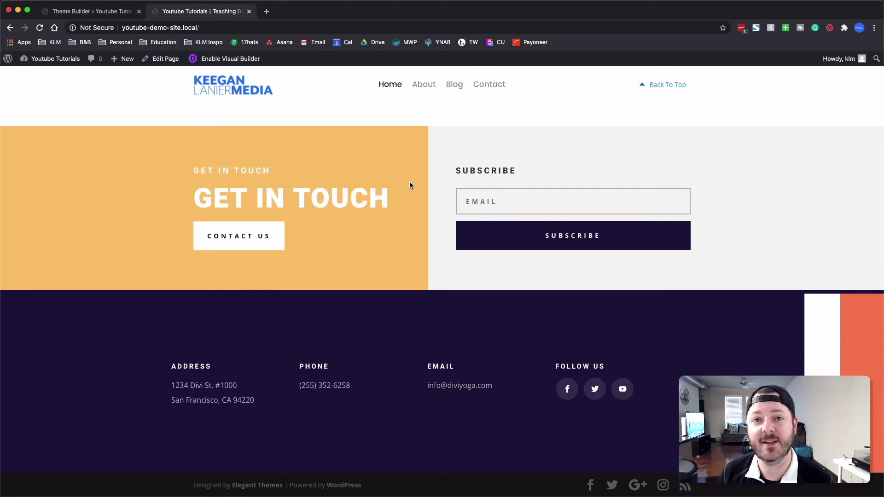
pyautogui.scroll(15, 410, 184)
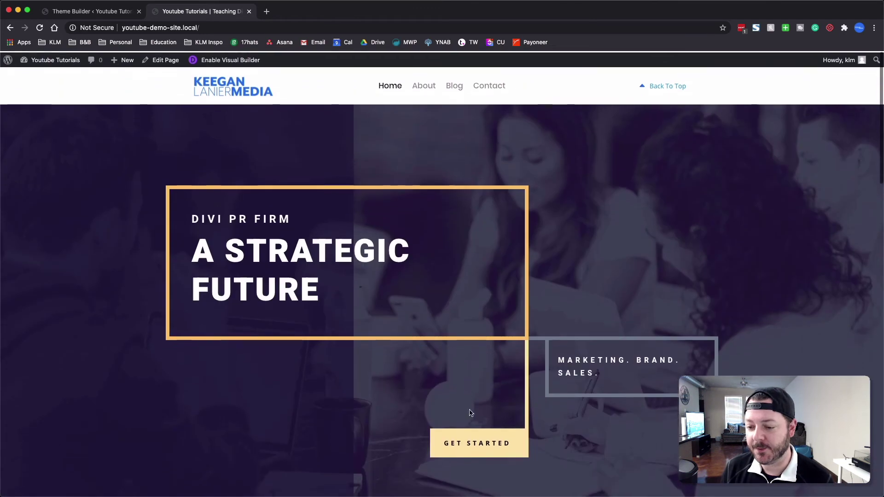
pyautogui.scroll(-3, 468, 435)
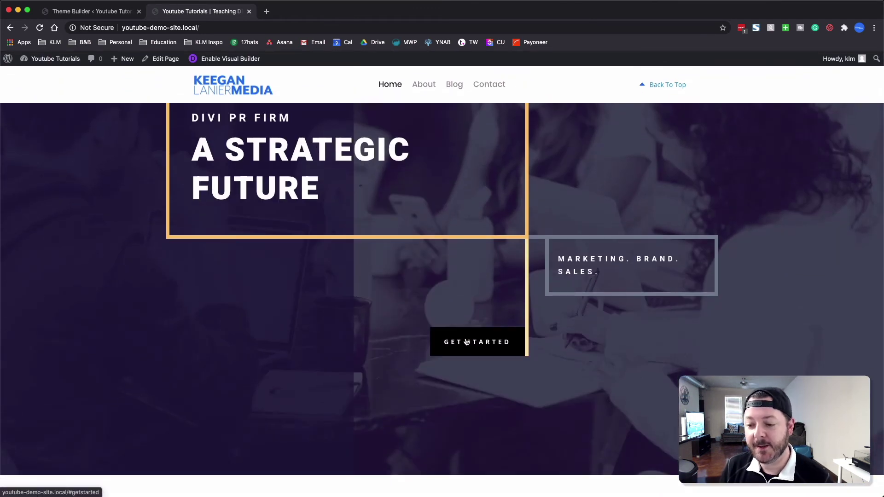
pyautogui.click(497, 340)
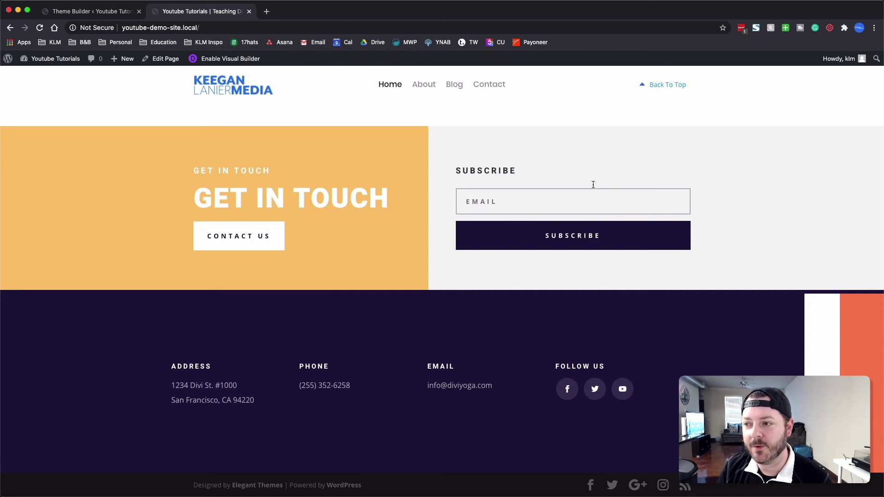
pyautogui.click(665, 86)
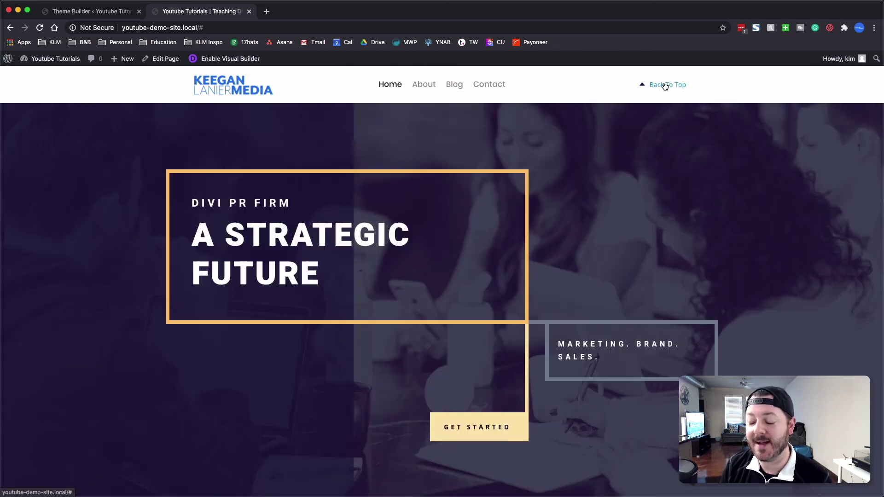